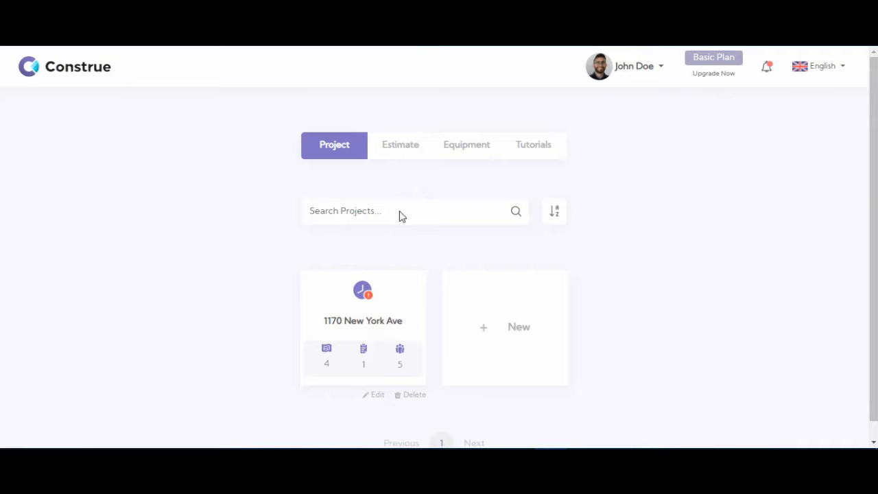
{"action": "left_click", "coordinate": [350, 300]}
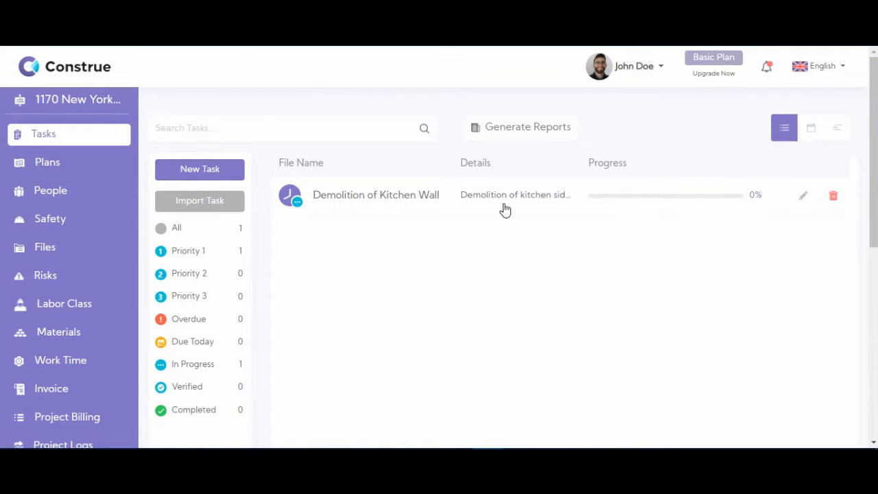
- Start a new task titled 'Prepare land for foundation' with completeness 0
{"action": "left_click", "coordinate": [198, 172]}
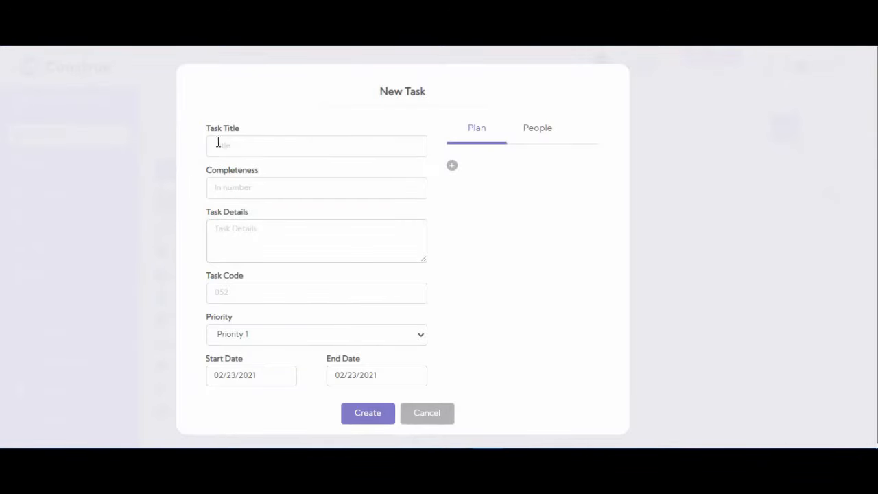
{"action": "left_click", "coordinate": [286, 149]}
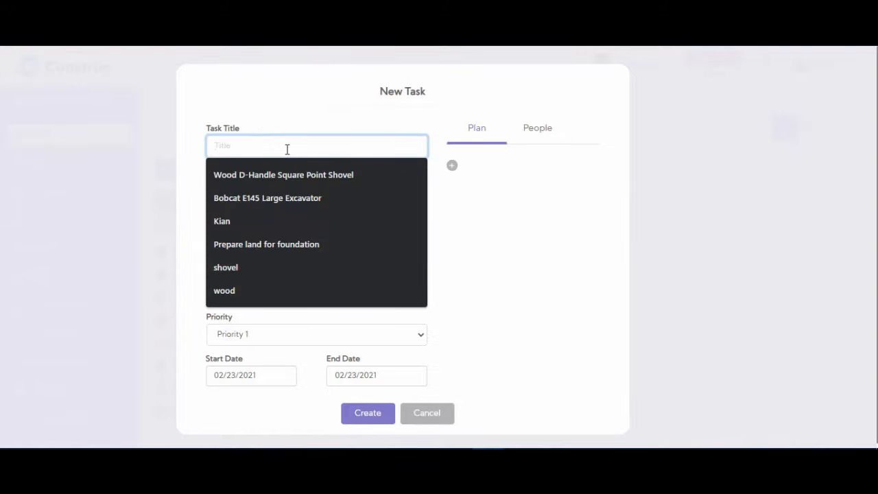
{"action": "type", "text": "prepare"}
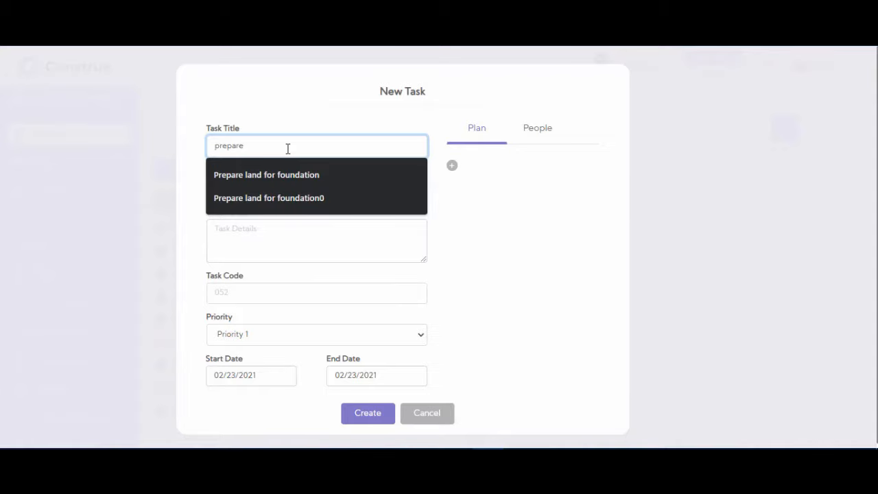
{"action": "left_click", "coordinate": [302, 175]}
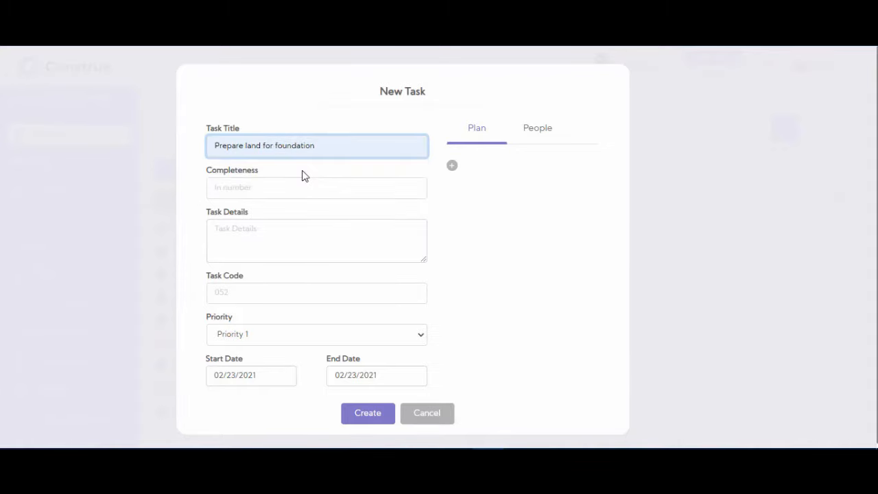
{"action": "left_click", "coordinate": [283, 187]}
{"action": "type", "text": "0"}
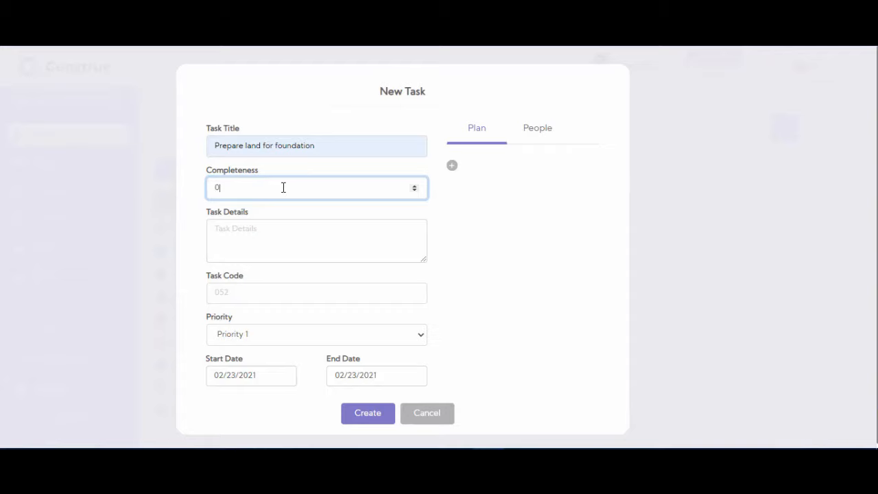
- Describe removing trash and preparing soil for the concrete foundation, with task code 431234
{"action": "left_click", "coordinate": [291, 245]}
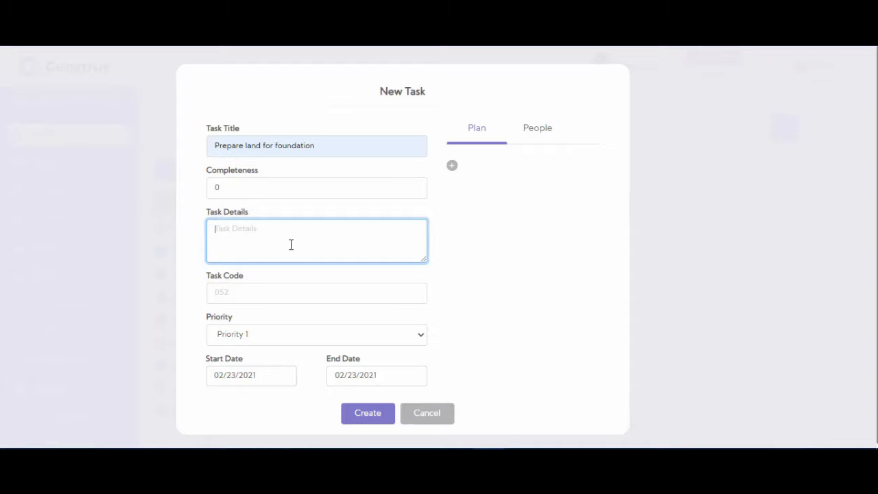
{"action": "type", "text": "Removing trash from the construction site and "}
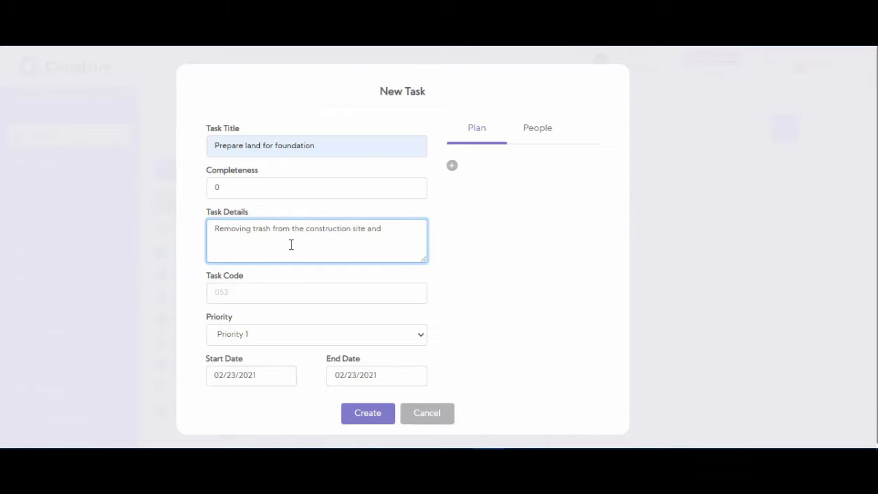
{"action": "type", "text": "preparing the soil for concrete foundation"}
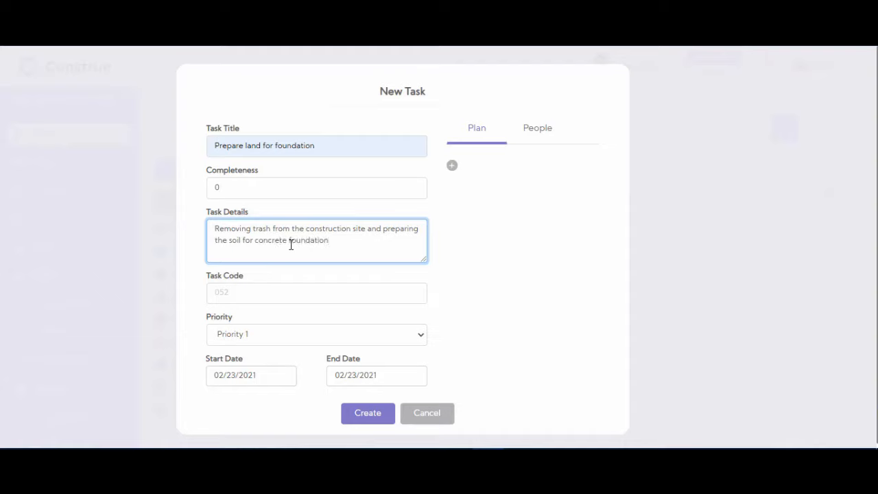
{"action": "left_click", "coordinate": [282, 295]}
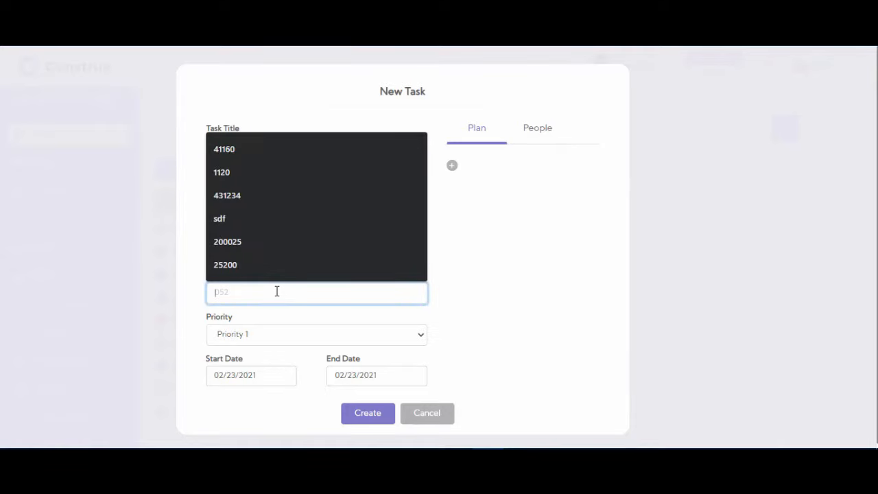
{"action": "left_click", "coordinate": [259, 198]}
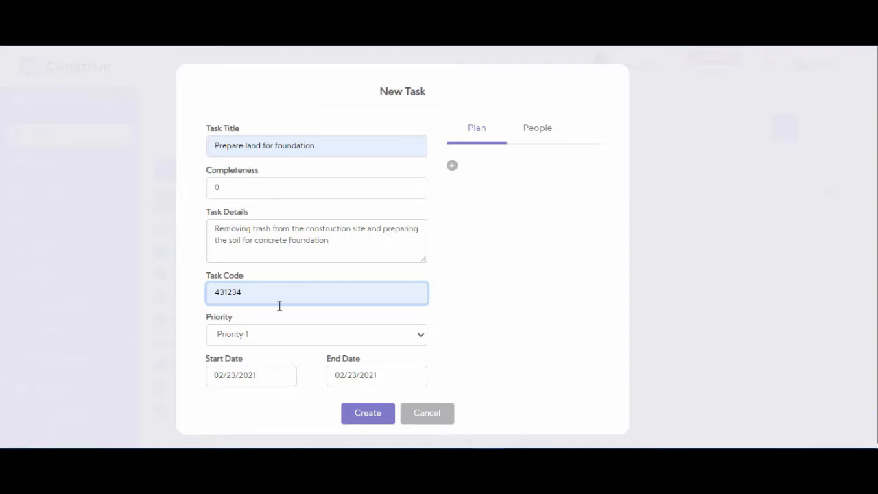
{"action": "left_click", "coordinate": [281, 344]}
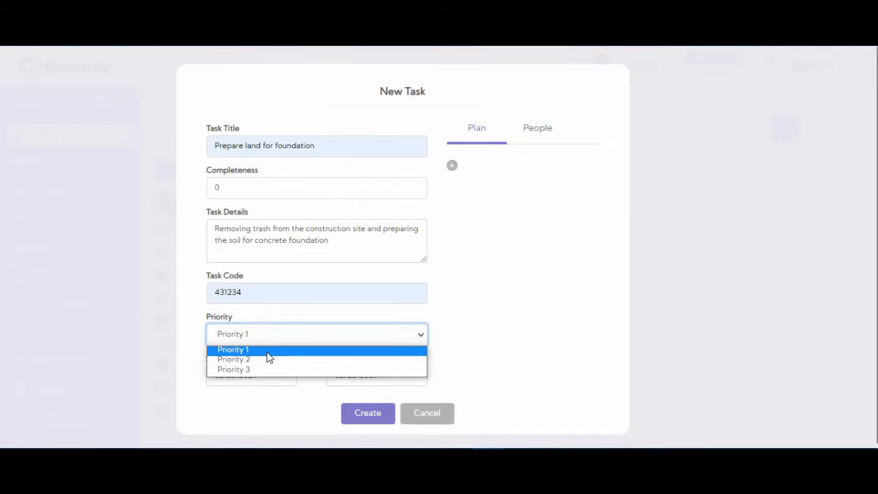
- Keep Priority 1 and set the task to run 02/23/2021 to 02/26/2021
{"action": "left_click", "coordinate": [268, 352]}
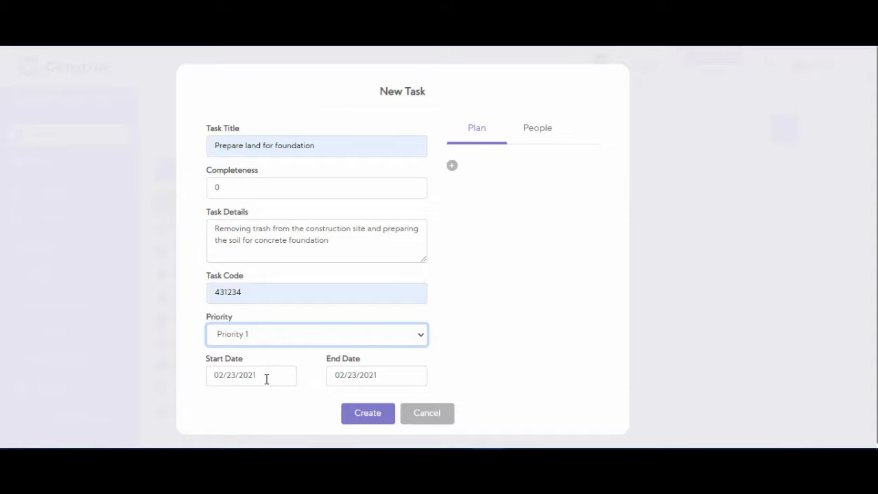
{"action": "left_click", "coordinate": [266, 379]}
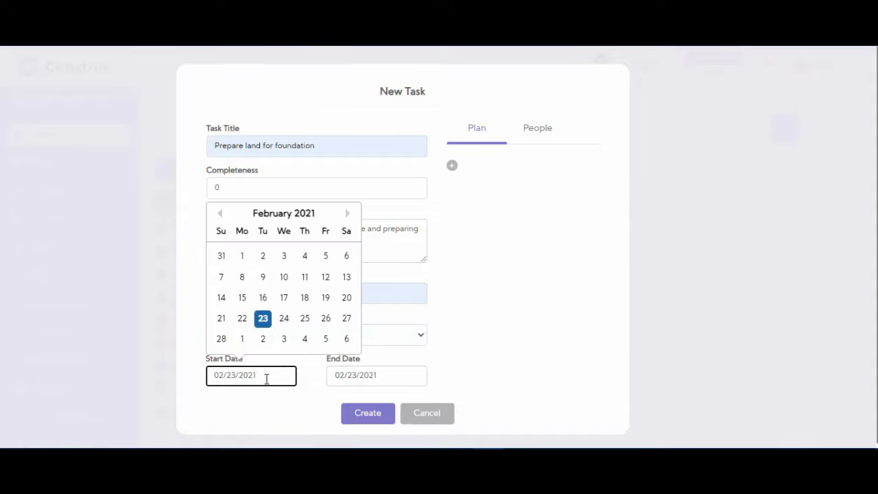
{"action": "left_click", "coordinate": [363, 375]}
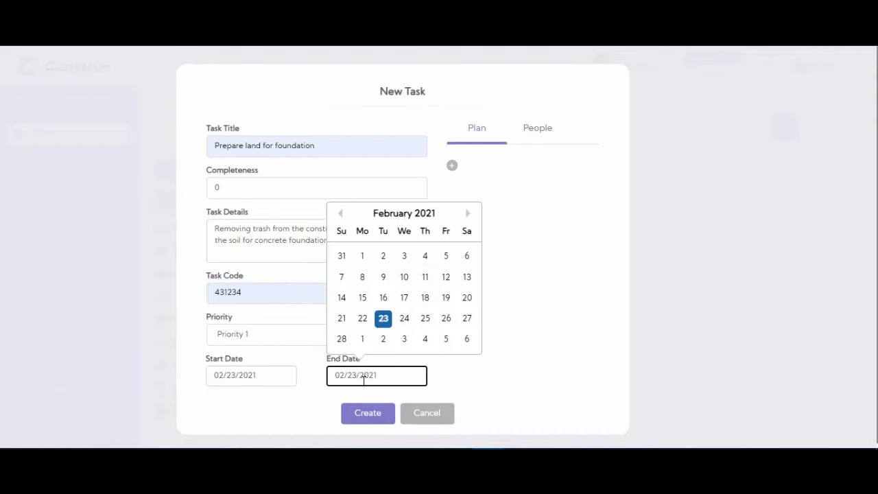
{"action": "left_click", "coordinate": [445, 319]}
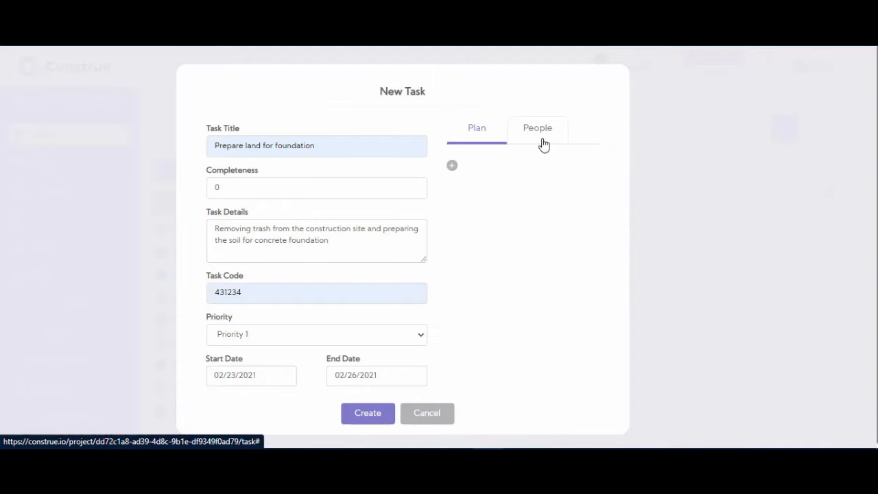
{"action": "left_click", "coordinate": [452, 165]}
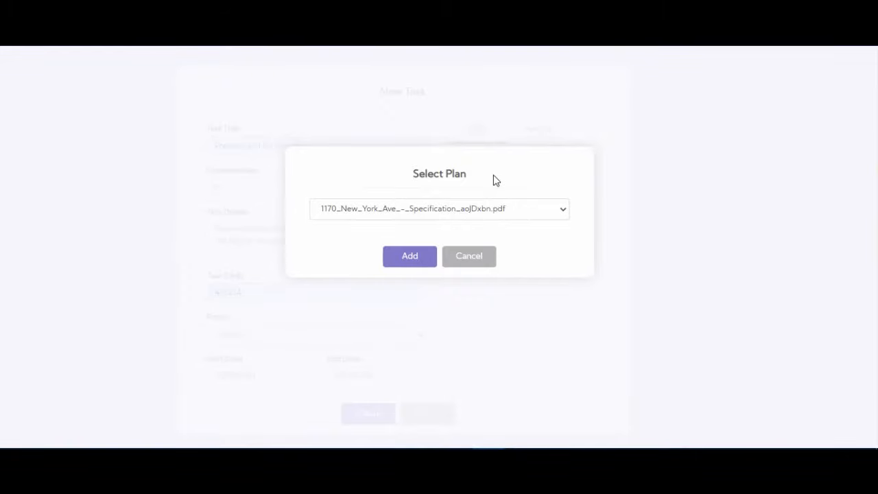
{"action": "left_click", "coordinate": [564, 212]}
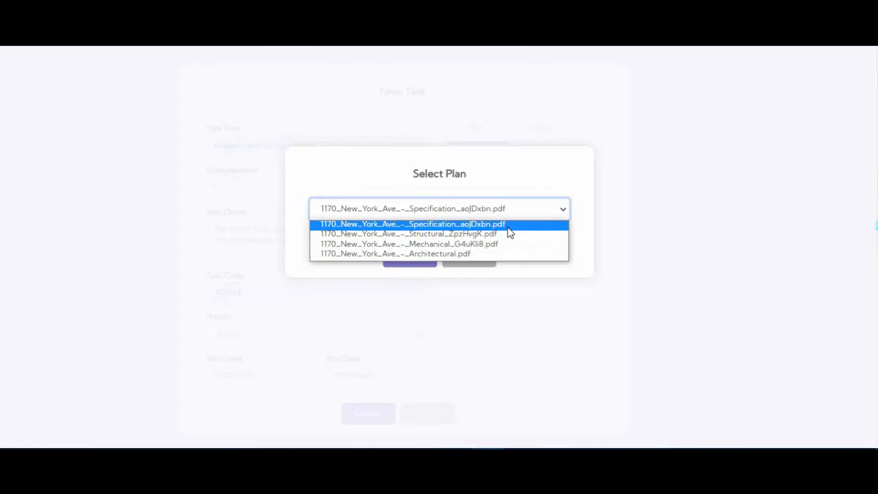
{"action": "left_click", "coordinate": [531, 173]}
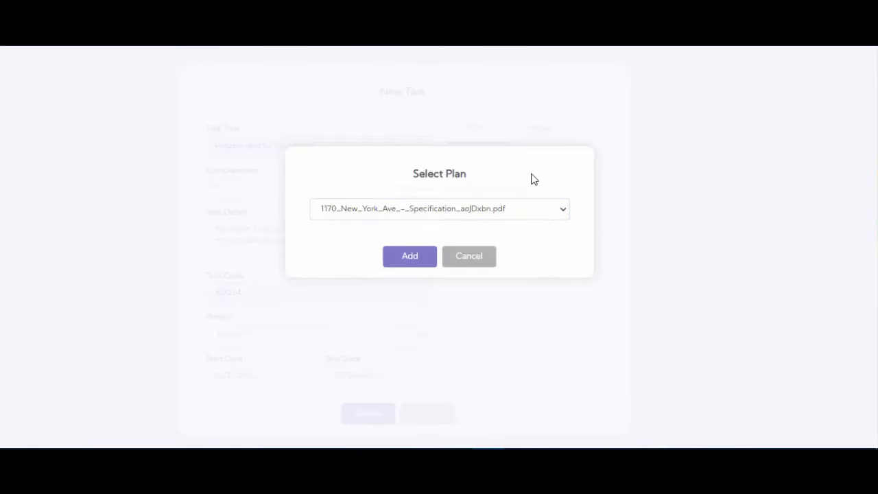
{"action": "left_click", "coordinate": [515, 210]}
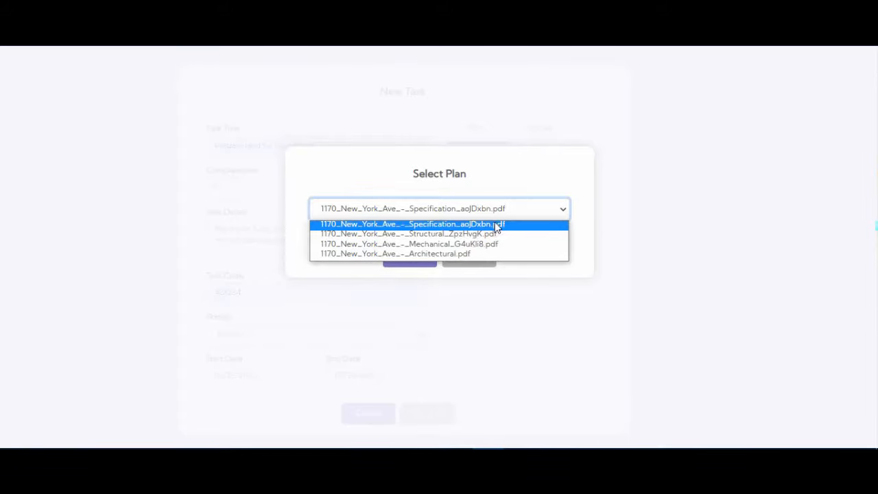
{"action": "left_click", "coordinate": [465, 233]}
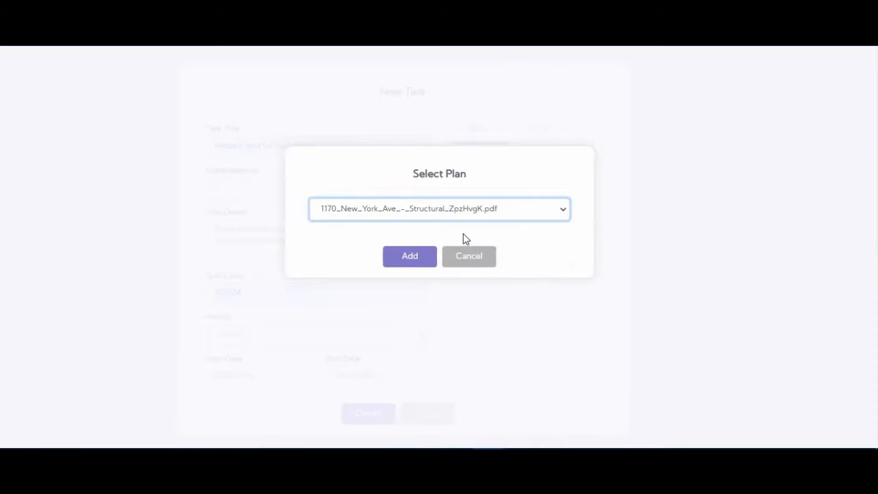
{"action": "left_click", "coordinate": [415, 261]}
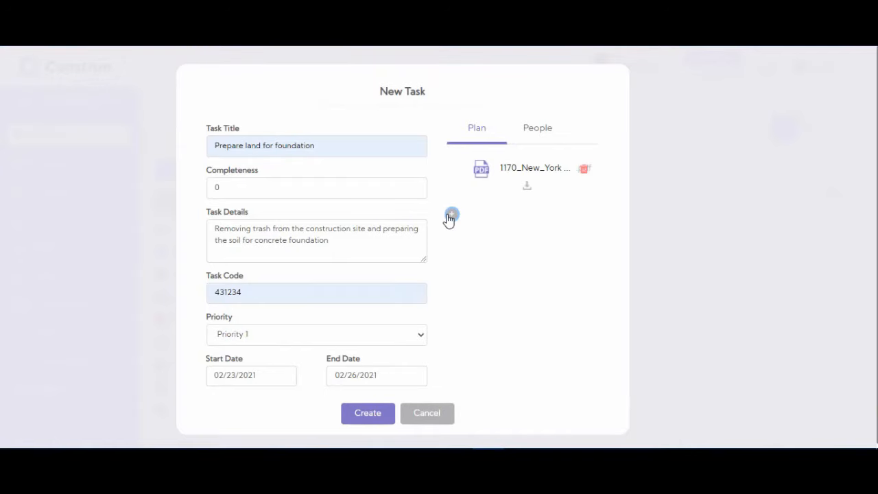
{"action": "left_click", "coordinate": [451, 214]}
{"action": "left_click", "coordinate": [445, 210]}
{"action": "left_click", "coordinate": [432, 253]}
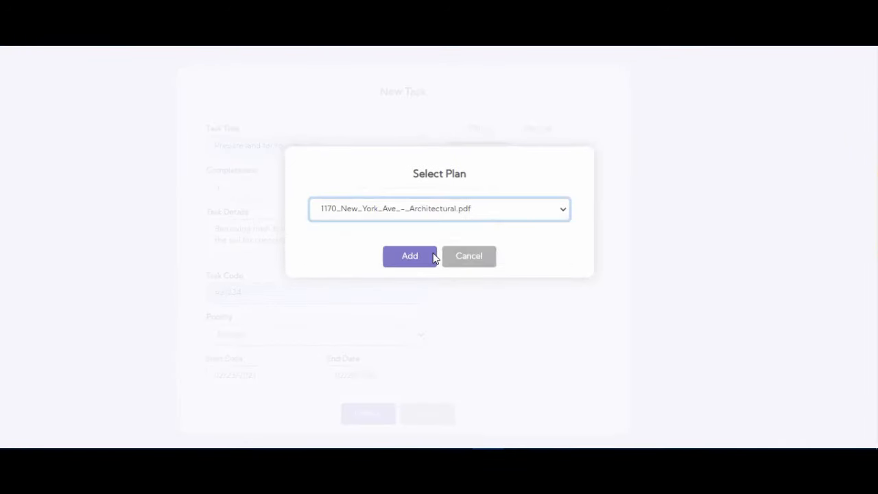
{"action": "left_click", "coordinate": [416, 260]}
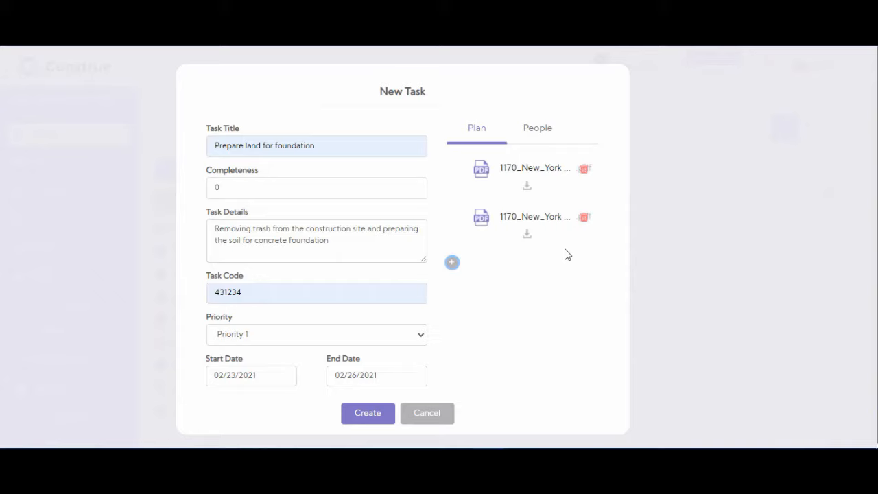
{"action": "left_click", "coordinate": [535, 137]}
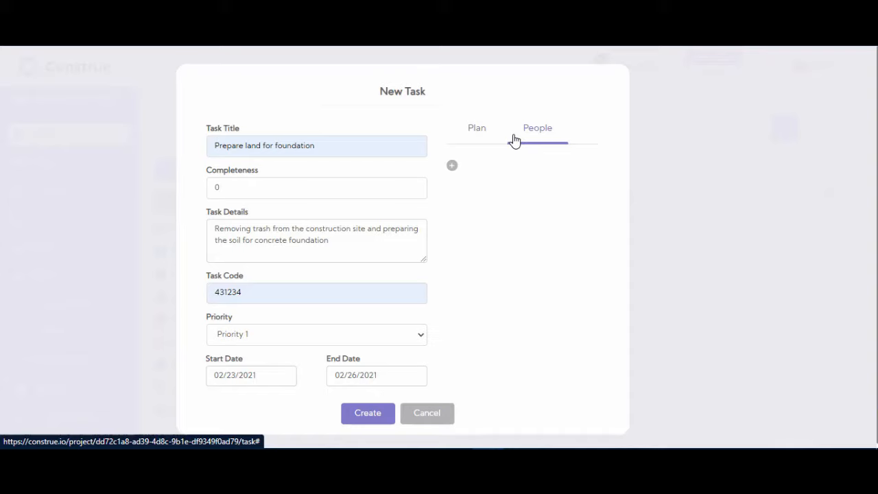
- Assign two Resident Engineer team members to the new task
{"action": "left_click", "coordinate": [453, 167]}
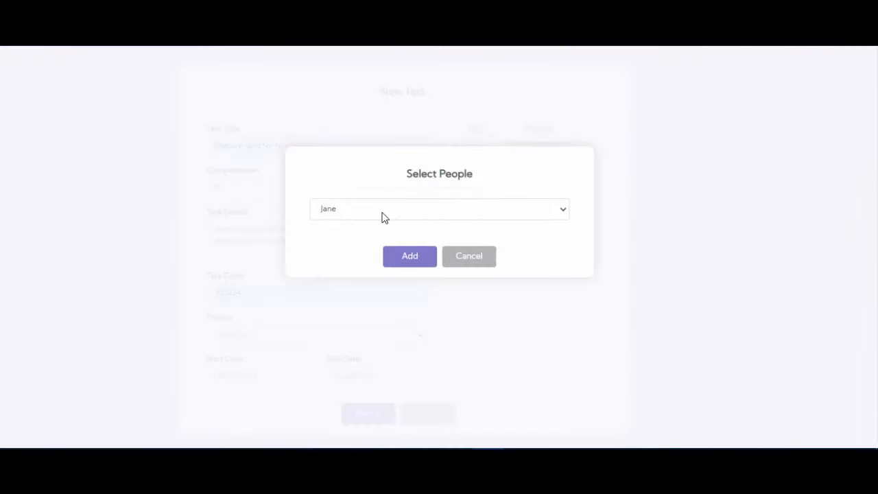
{"action": "left_click", "coordinate": [382, 215]}
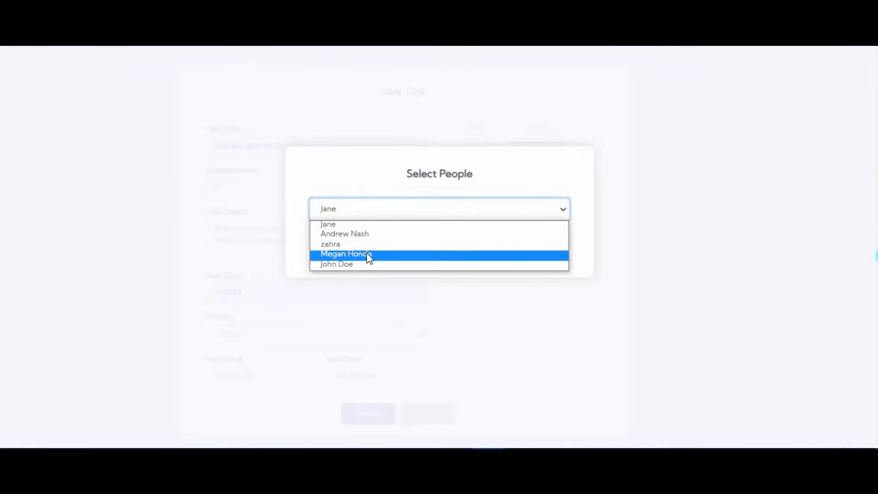
{"action": "left_click", "coordinate": [366, 235]}
{"action": "left_click", "coordinate": [400, 262]}
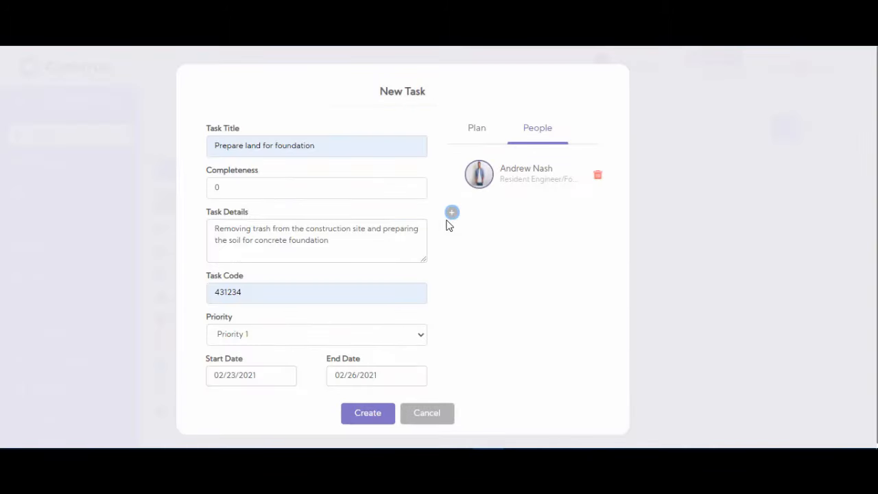
{"action": "left_click", "coordinate": [451, 212]}
{"action": "left_click", "coordinate": [397, 212]}
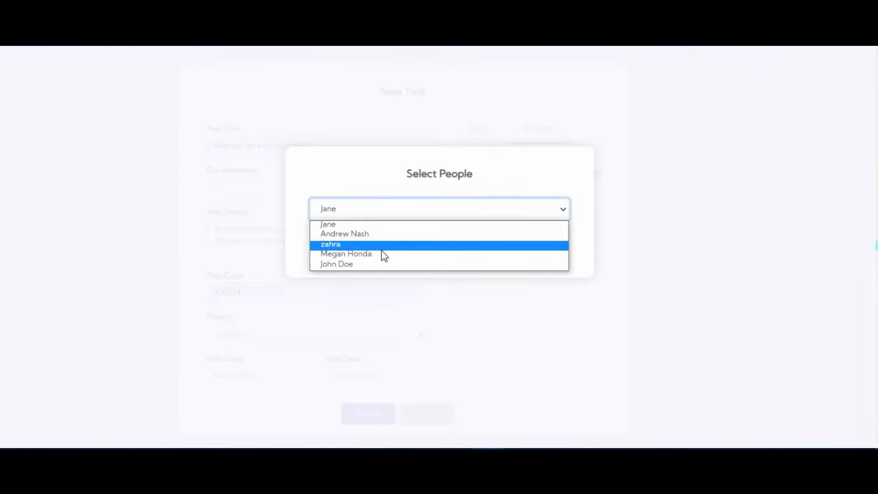
{"action": "left_click", "coordinate": [382, 245]}
{"action": "left_click", "coordinate": [393, 209]}
{"action": "left_click", "coordinate": [372, 254]}
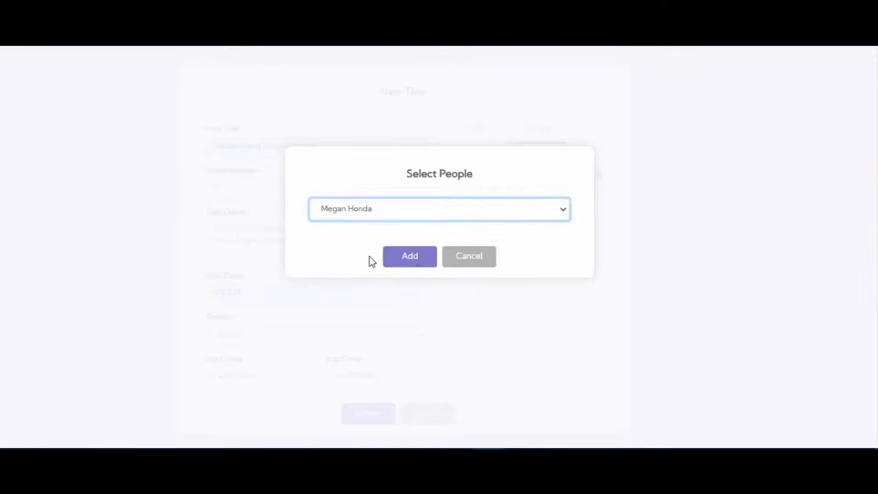
{"action": "left_click", "coordinate": [412, 259]}
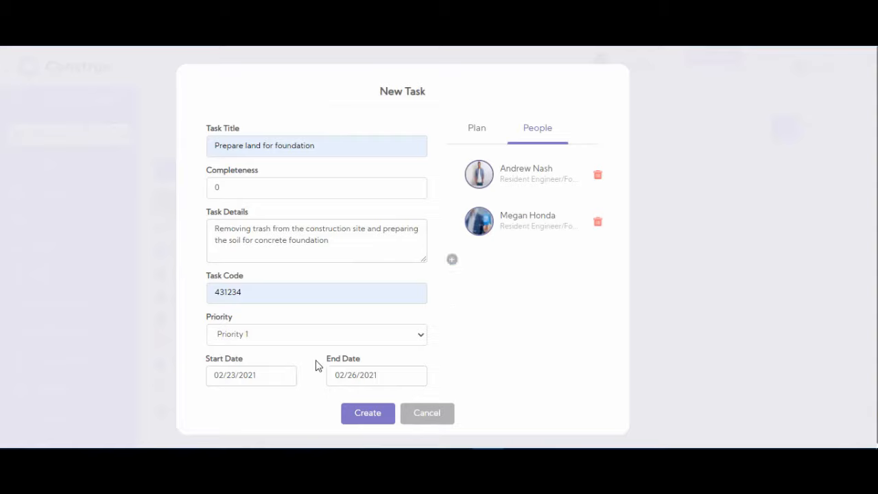
- Create the task and check it on the February 2021 calendar for the 26th and 27th
{"action": "left_click", "coordinate": [371, 420]}
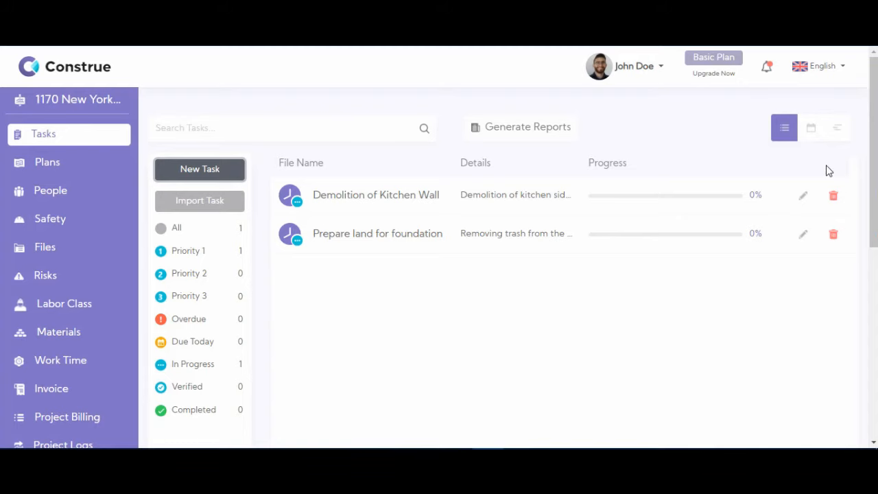
{"action": "left_click", "coordinate": [809, 131]}
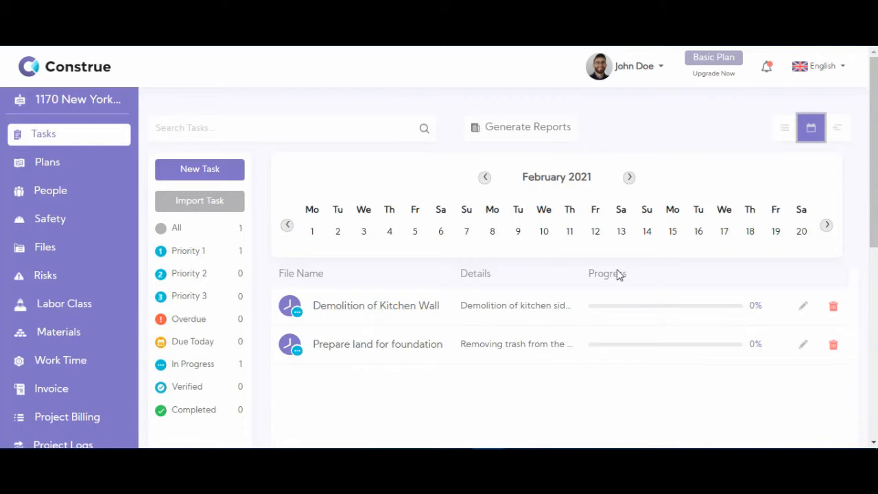
{"action": "left_click", "coordinate": [826, 226]}
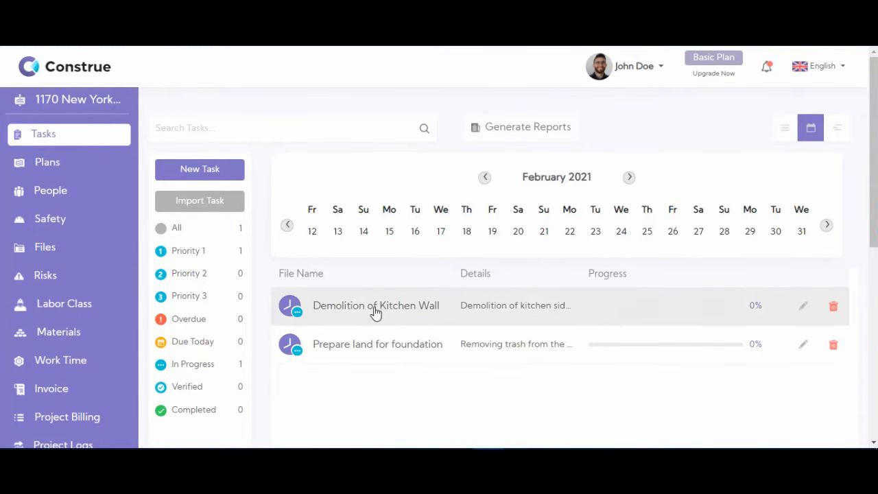
{"action": "left_click", "coordinate": [672, 240]}
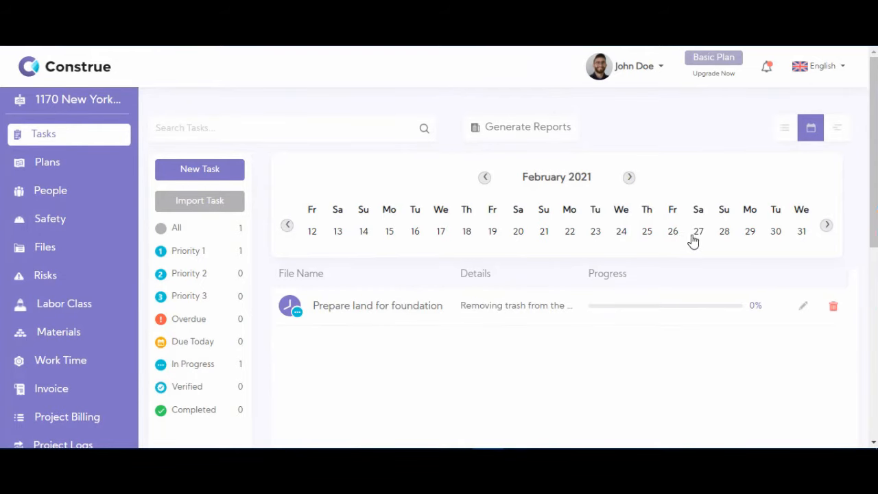
{"action": "left_click", "coordinate": [696, 239]}
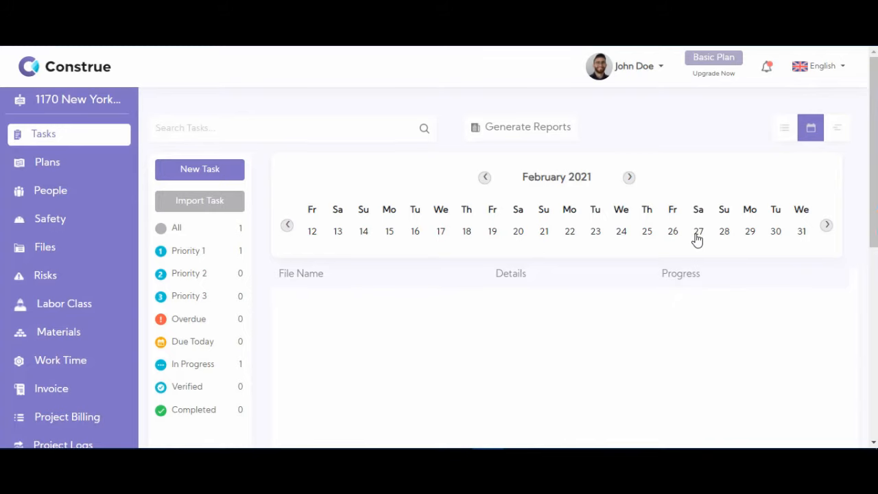
- Review the tasks in the Gantt chart, then return to the list view
{"action": "left_click", "coordinate": [834, 136]}
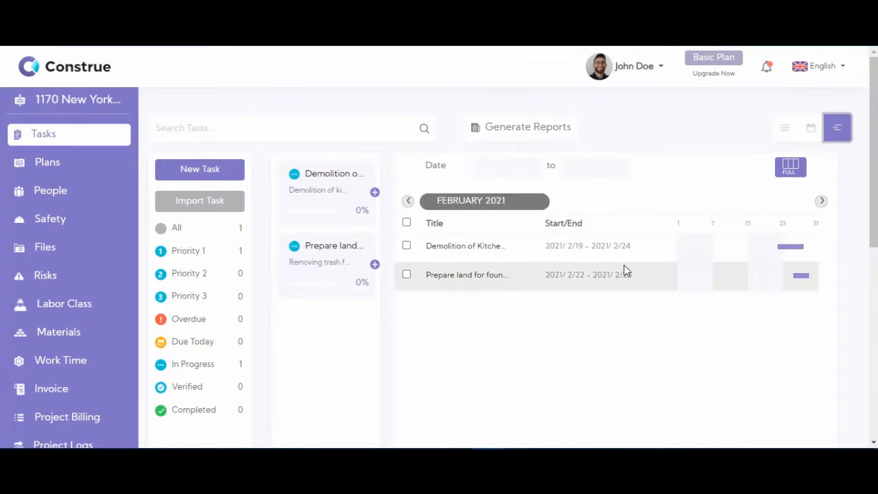
{"action": "scroll", "coordinate": [483, 283], "scroll_direction": "down", "scroll_amount": 2}
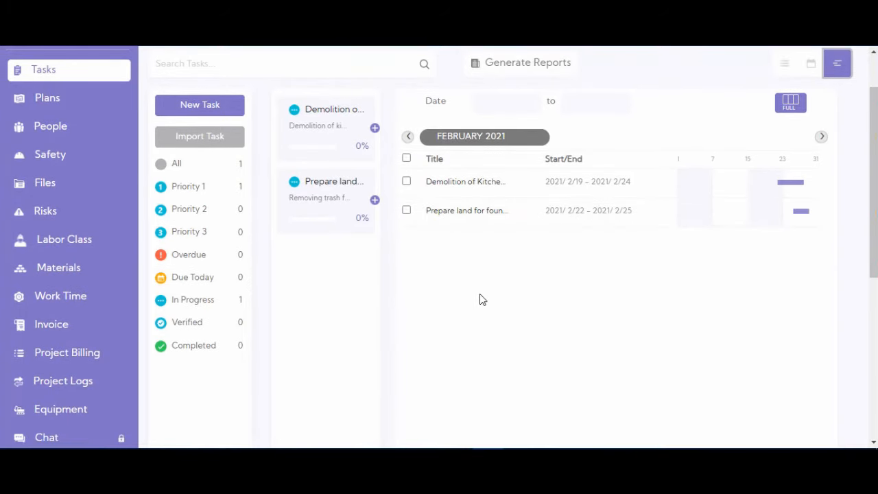
{"action": "scroll", "coordinate": [483, 299], "scroll_direction": "down", "scroll_amount": 1}
{"action": "scroll", "coordinate": [619, 274], "scroll_direction": "up", "scroll_amount": 3}
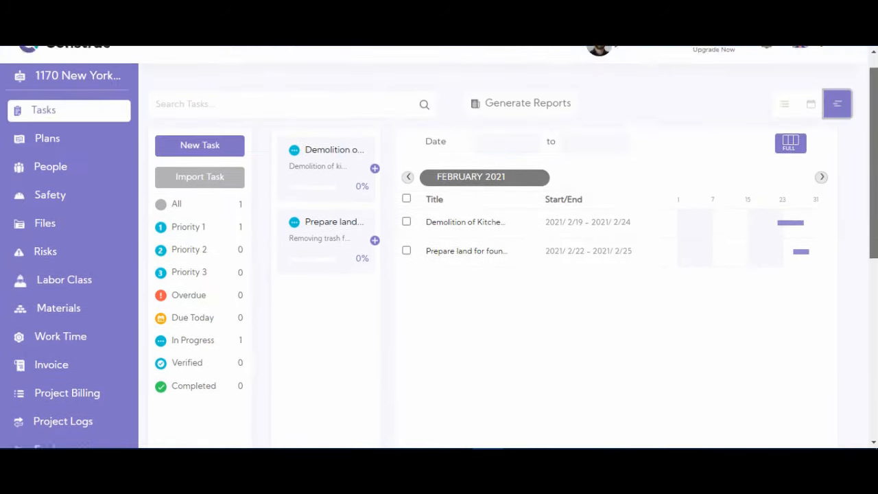
{"action": "left_click", "coordinate": [784, 128]}
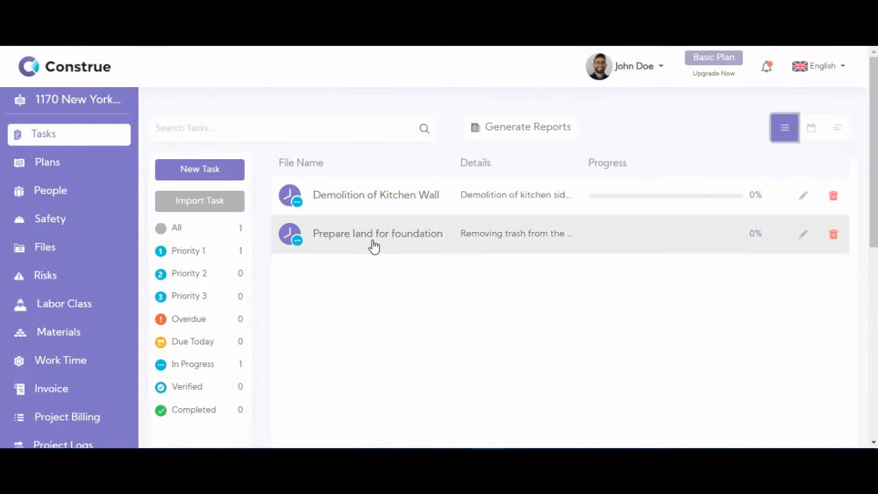
- Open the Prepare land for foundation task and browse its Plan, People, Risk and Safety sections
{"action": "left_click", "coordinate": [373, 246]}
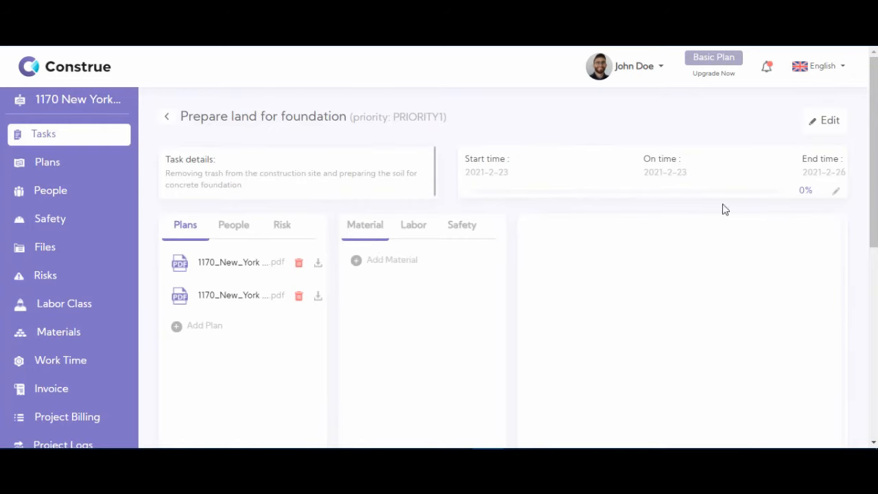
{"action": "left_click_drag", "start_coordinate": [874, 117], "coordinate": [874, 129]}
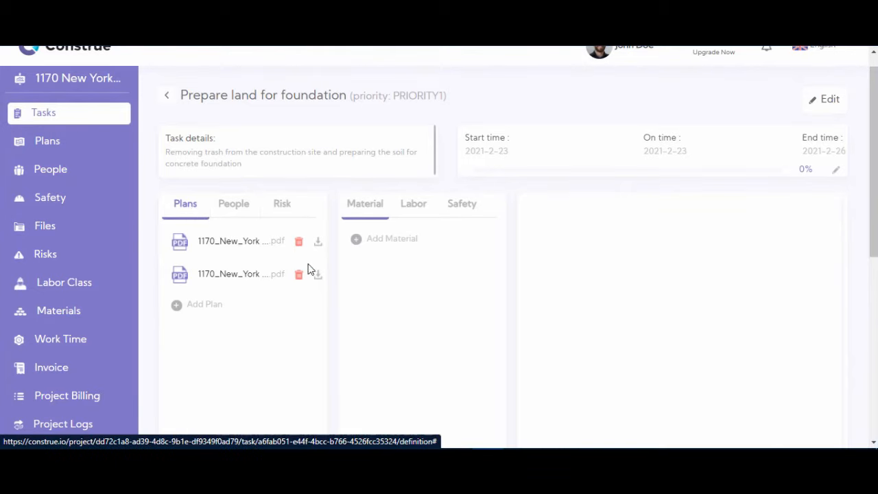
{"action": "left_click", "coordinate": [181, 307]}
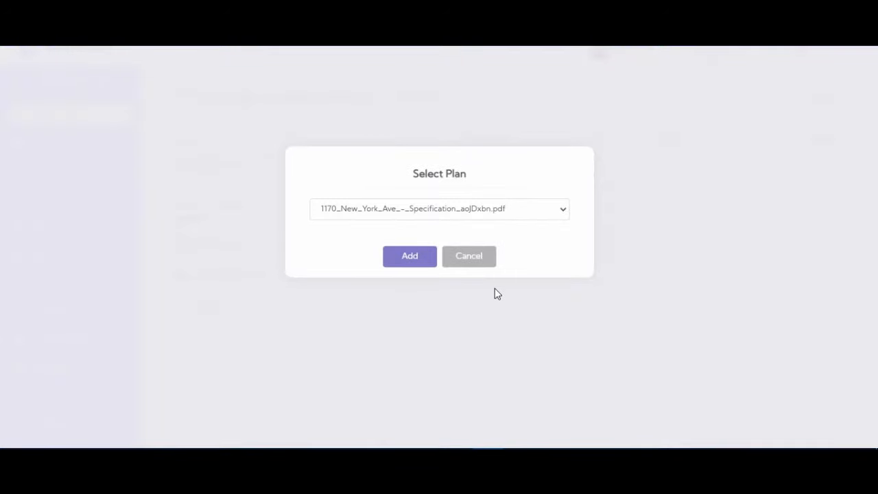
{"action": "left_click", "coordinate": [483, 259]}
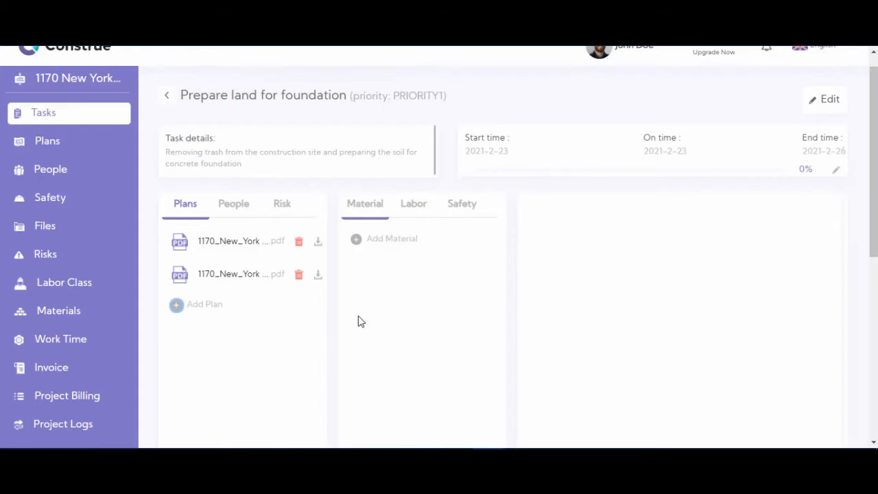
{"action": "left_click", "coordinate": [235, 210]}
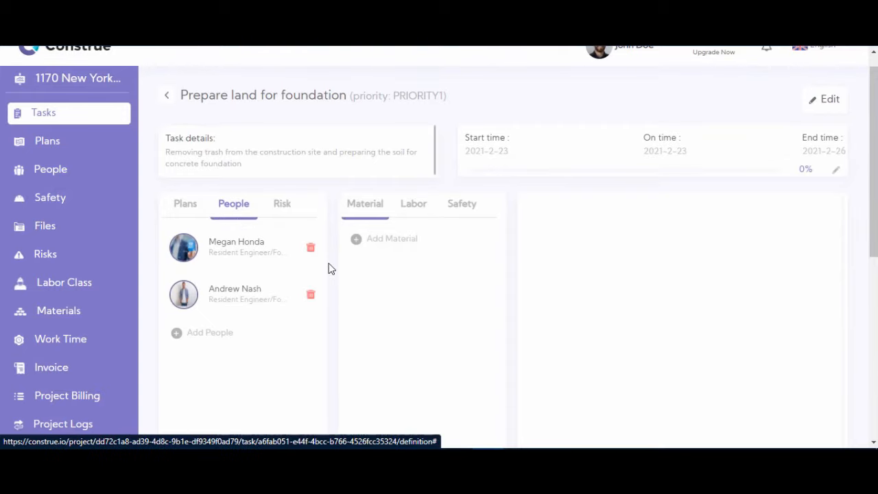
{"action": "left_click", "coordinate": [180, 336]}
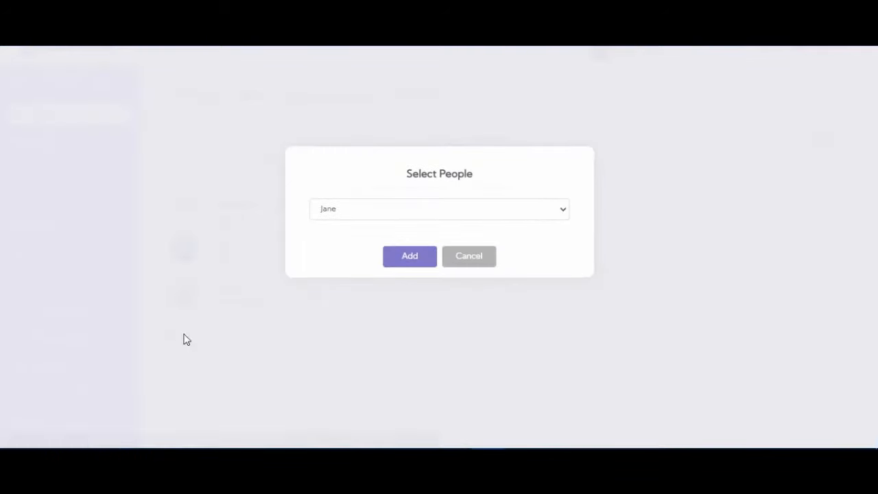
{"action": "left_click", "coordinate": [466, 267]}
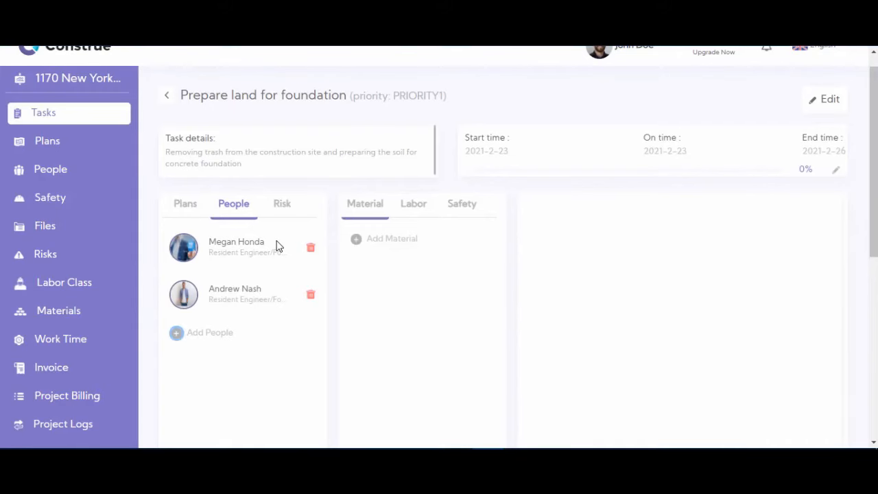
{"action": "left_click", "coordinate": [286, 207]}
{"action": "left_click", "coordinate": [477, 209]}
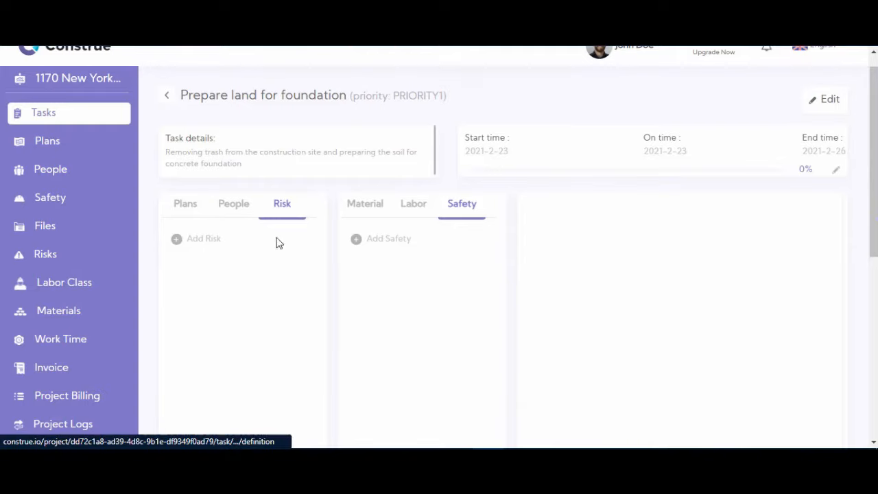
- Add Weather Risk to the task's risks
{"action": "left_click", "coordinate": [181, 241]}
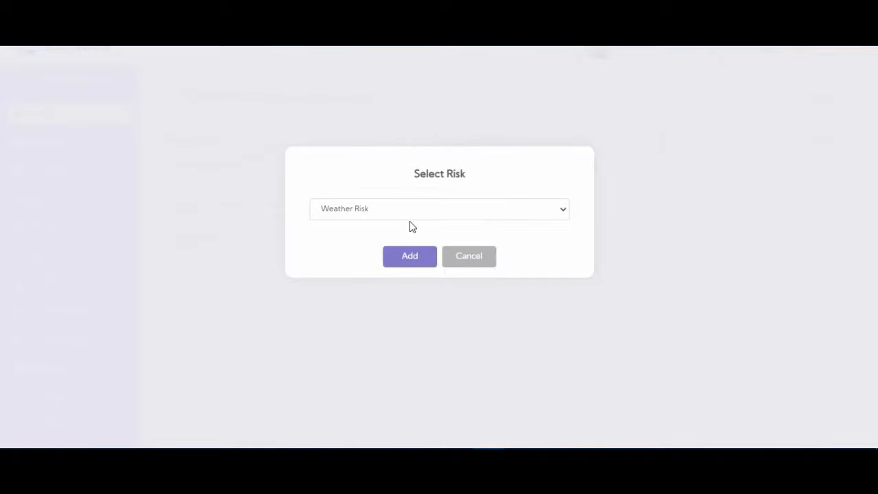
{"action": "left_click", "coordinate": [421, 258]}
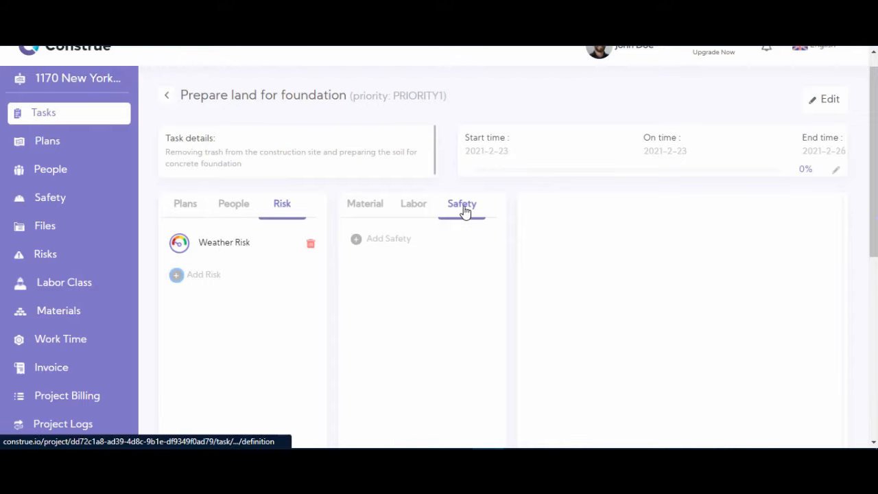
- Add Safety Footwear Regulations to the task's safety list
{"action": "left_click", "coordinate": [358, 242]}
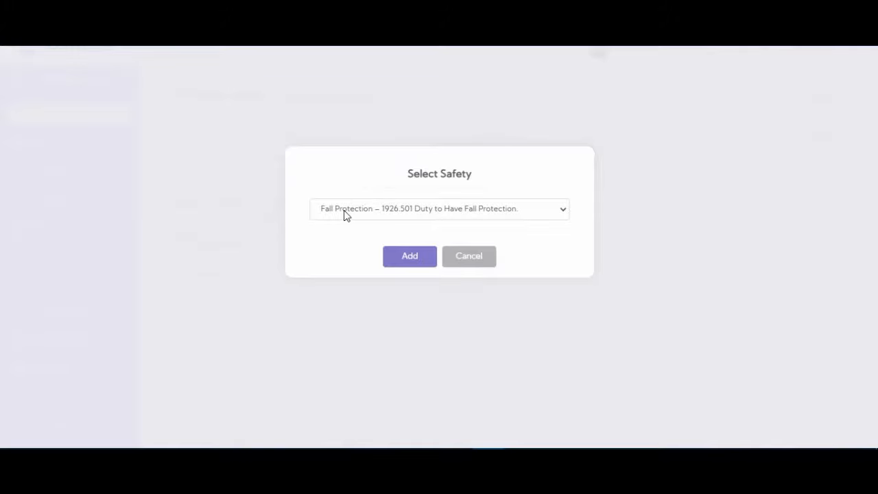
{"action": "left_click", "coordinate": [388, 210]}
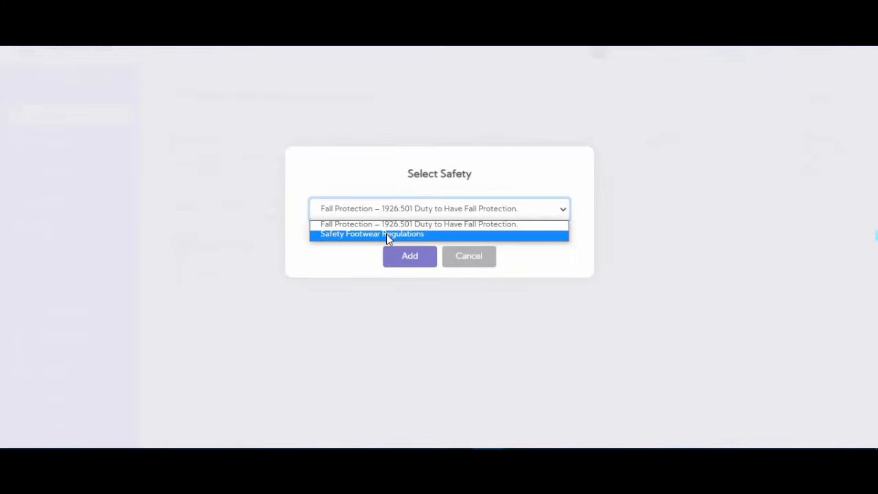
{"action": "left_click", "coordinate": [344, 234]}
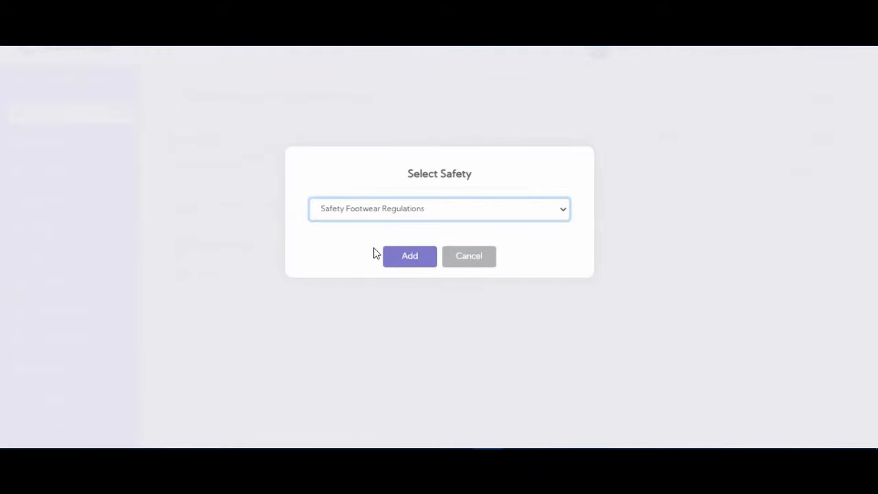
{"action": "left_click", "coordinate": [418, 263]}
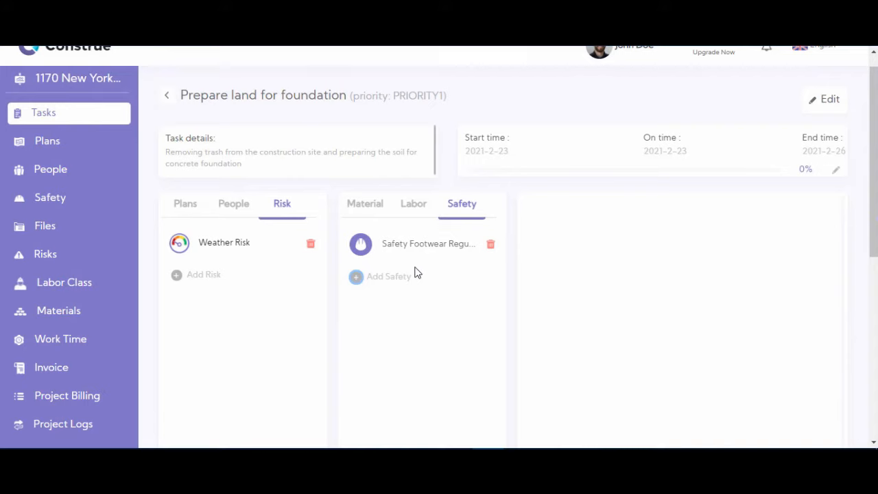
{"action": "left_click", "coordinate": [359, 212]}
- Add 75 ton of 1 1/2" Aggregate Subbase at rate 14, totalling $1050.00
{"action": "left_click", "coordinate": [419, 206]}
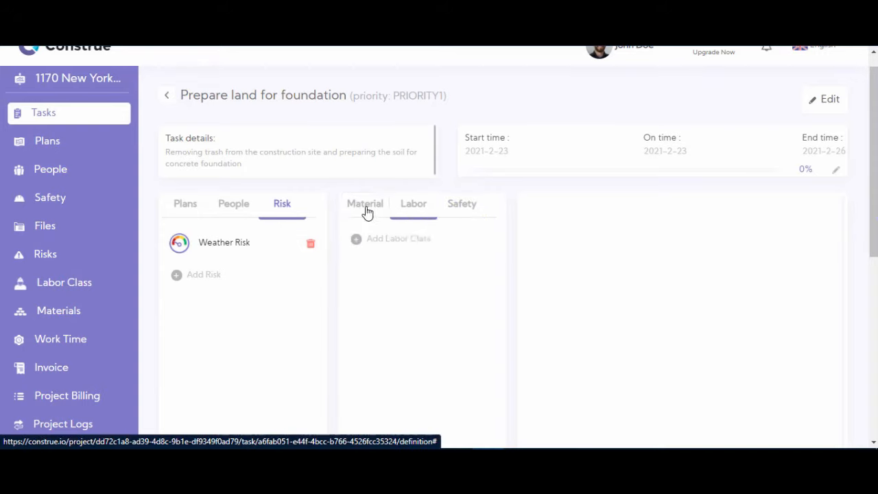
{"action": "left_click", "coordinate": [366, 212]}
{"action": "left_click", "coordinate": [359, 241]}
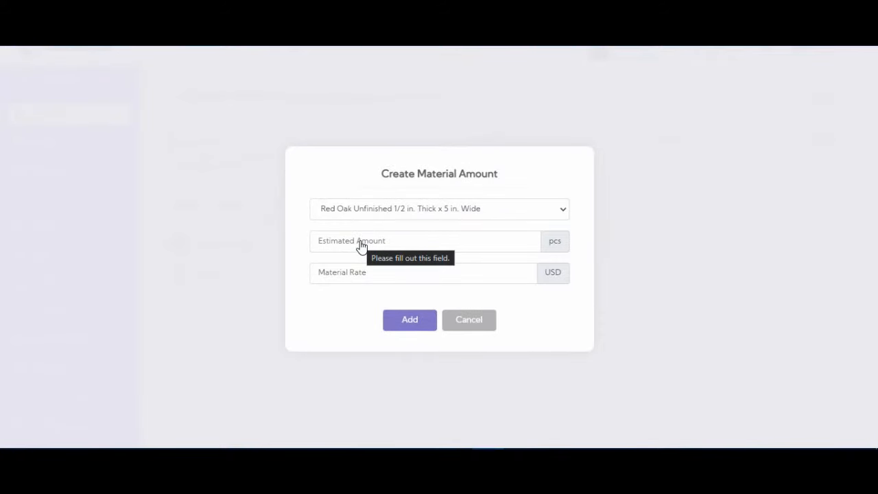
{"action": "left_click", "coordinate": [396, 217]}
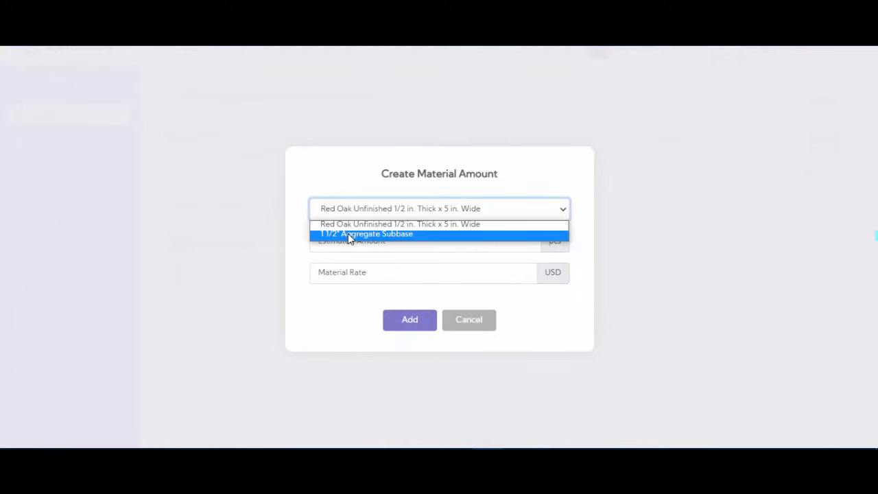
{"action": "left_click", "coordinate": [426, 236]}
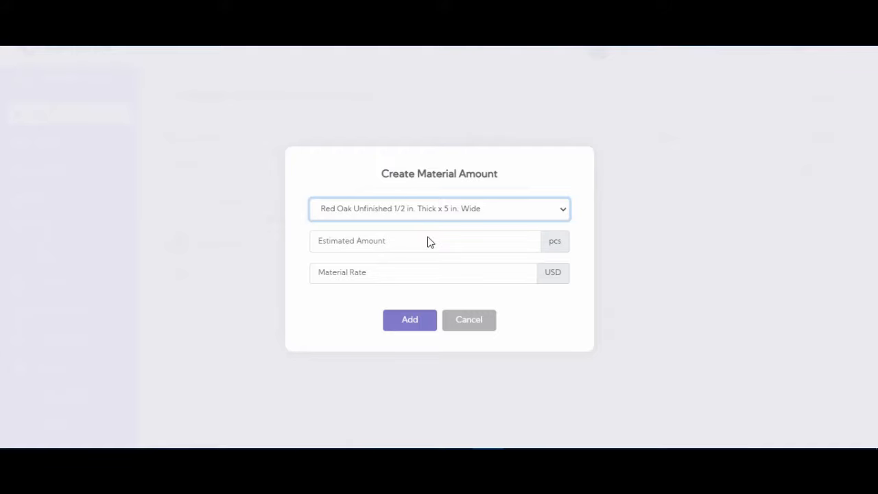
{"action": "left_click", "coordinate": [418, 240]}
{"action": "type", "text": "75"}
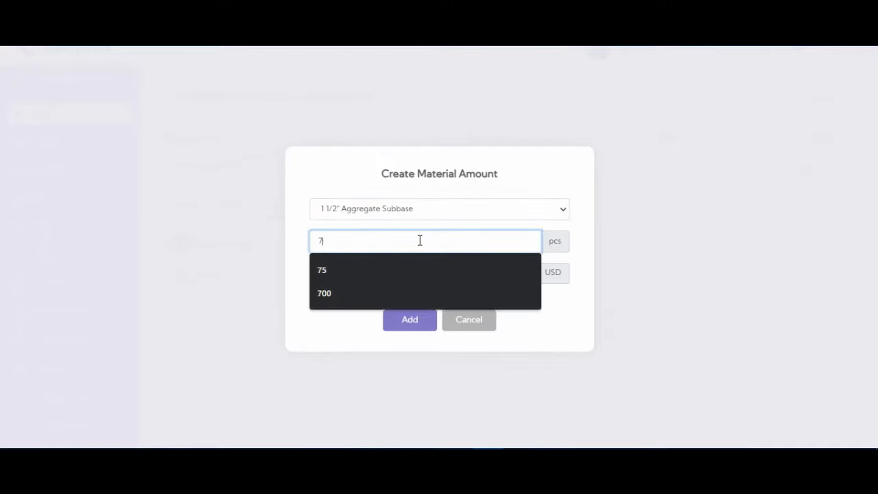
{"action": "key", "text": "BackSpace"}
{"action": "type", "text": "5"}
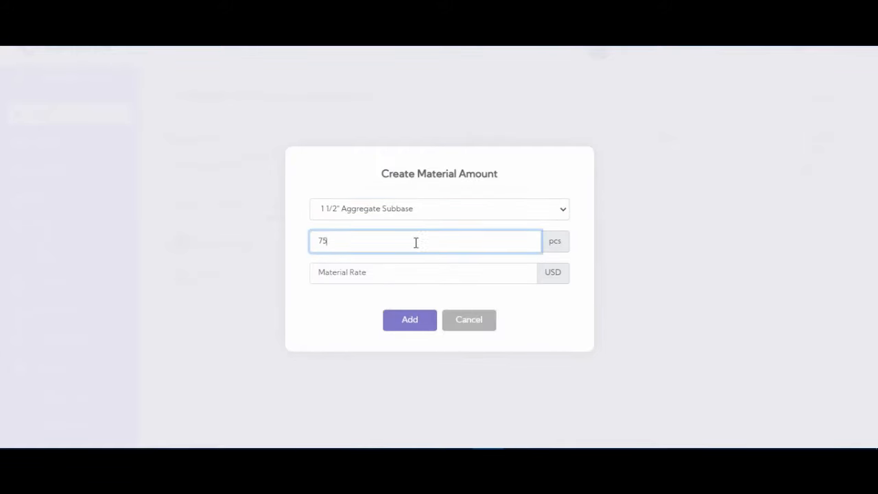
{"action": "left_click", "coordinate": [378, 278]}
{"action": "type", "text": "14"}
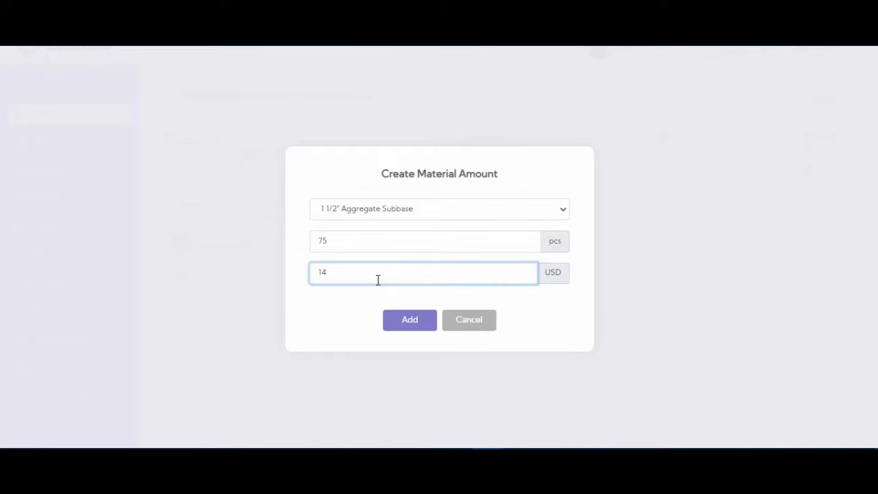
{"action": "left_click", "coordinate": [409, 320]}
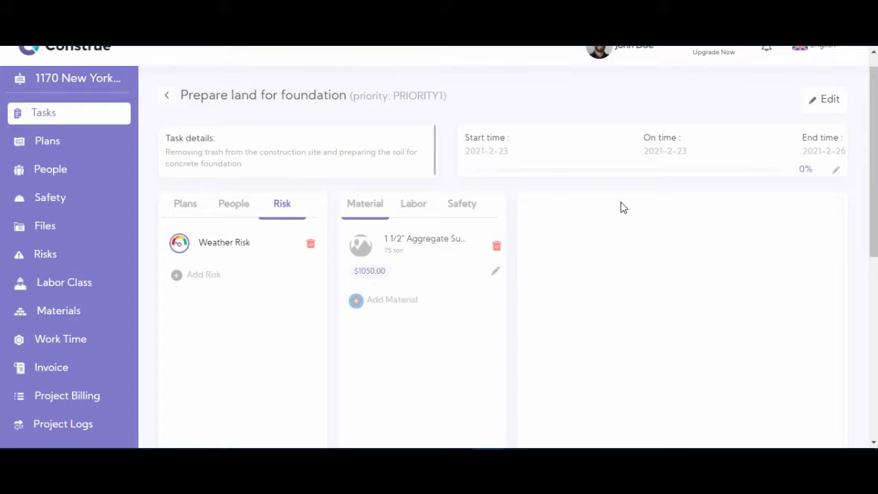
- Update the 1 1/2" Aggregate Subbase material's final price to 1200 against its $1050 estimate
{"action": "left_click", "coordinate": [496, 274]}
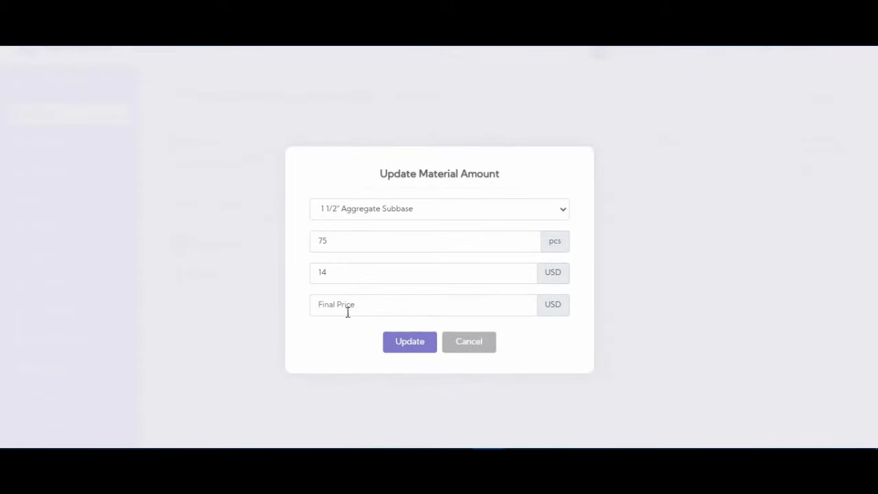
{"action": "left_click", "coordinate": [346, 305]}
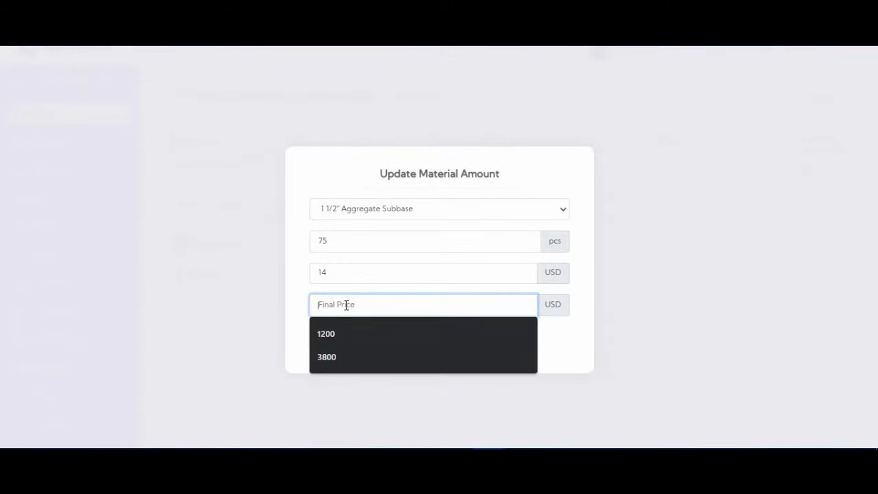
{"action": "left_click", "coordinate": [340, 332]}
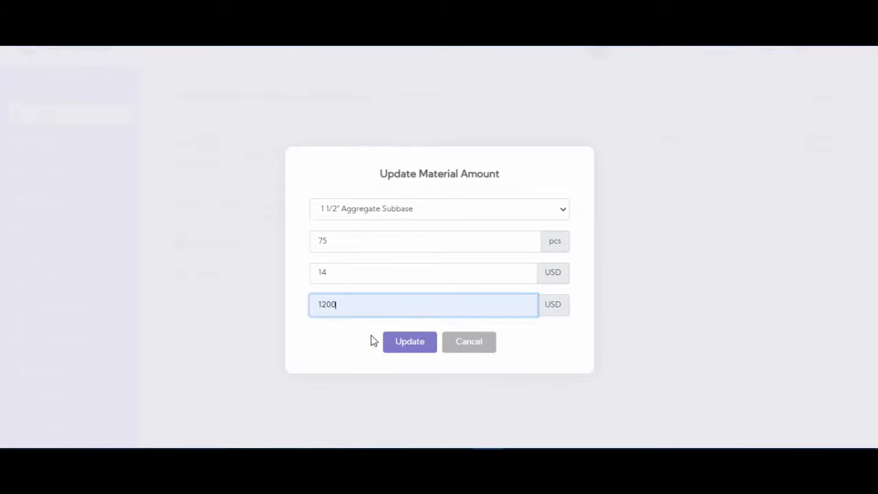
{"action": "left_click", "coordinate": [412, 346]}
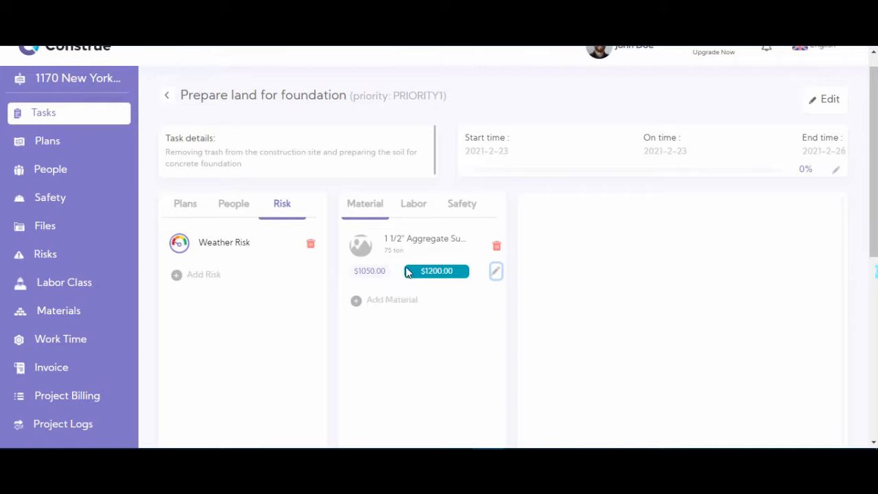
- Add a Mason labor class to the task: 75 duration at rate 57 per HOUR
{"action": "left_click", "coordinate": [414, 217]}
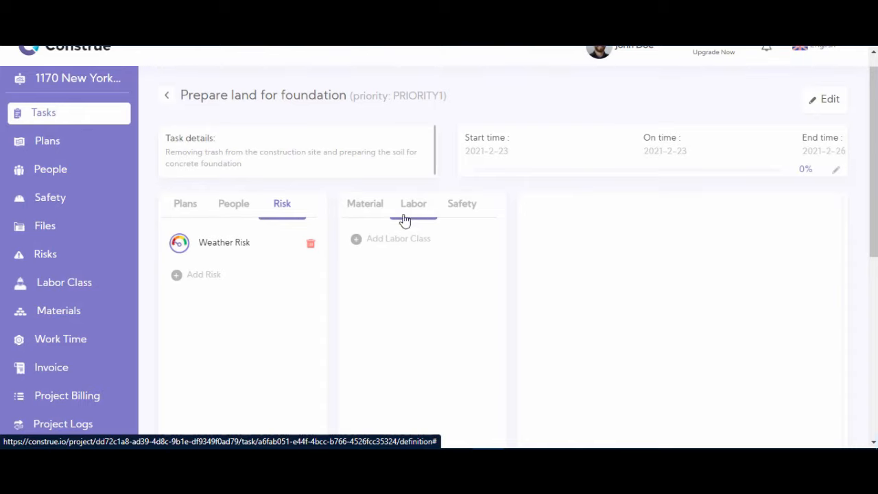
{"action": "left_click", "coordinate": [357, 239]}
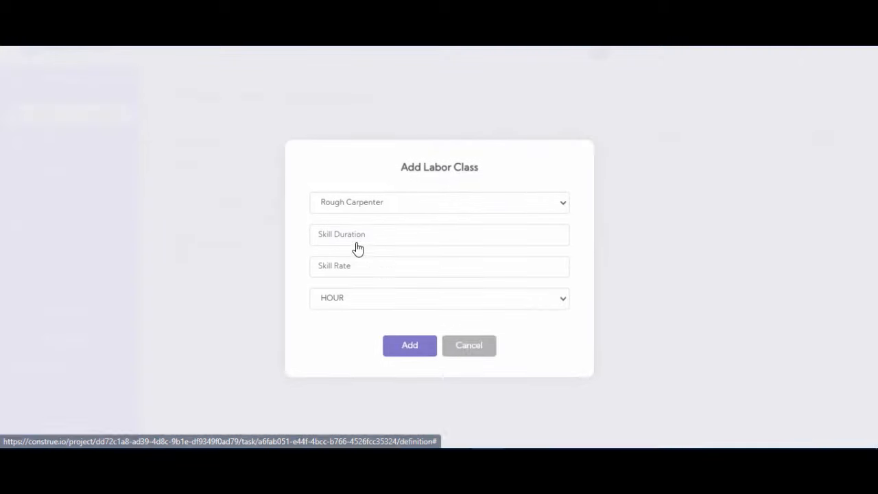
{"action": "left_click", "coordinate": [401, 211]}
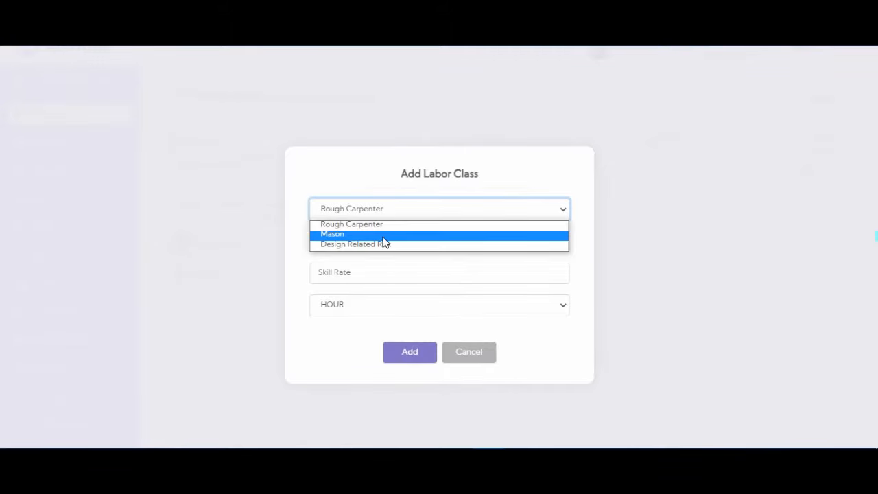
{"action": "left_click", "coordinate": [382, 234]}
{"action": "left_click", "coordinate": [383, 238]}
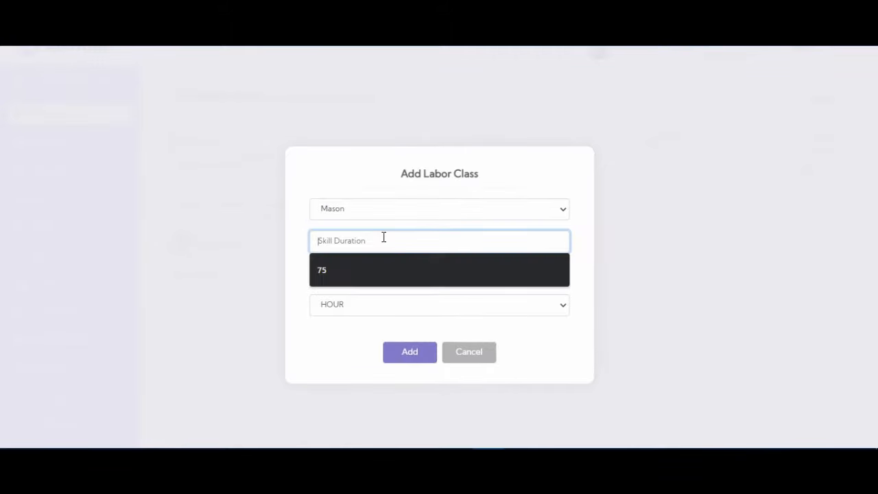
{"action": "type", "text": "75"}
{"action": "left_click", "coordinate": [361, 275]}
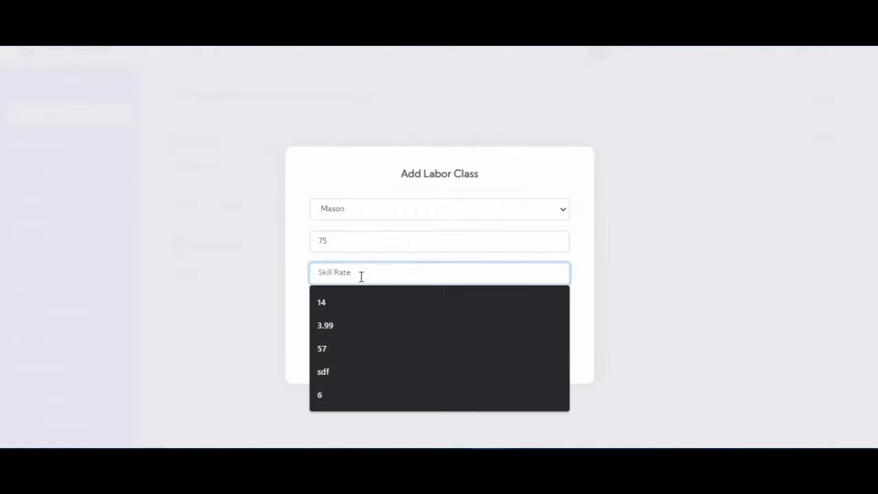
{"action": "type", "text": "57"}
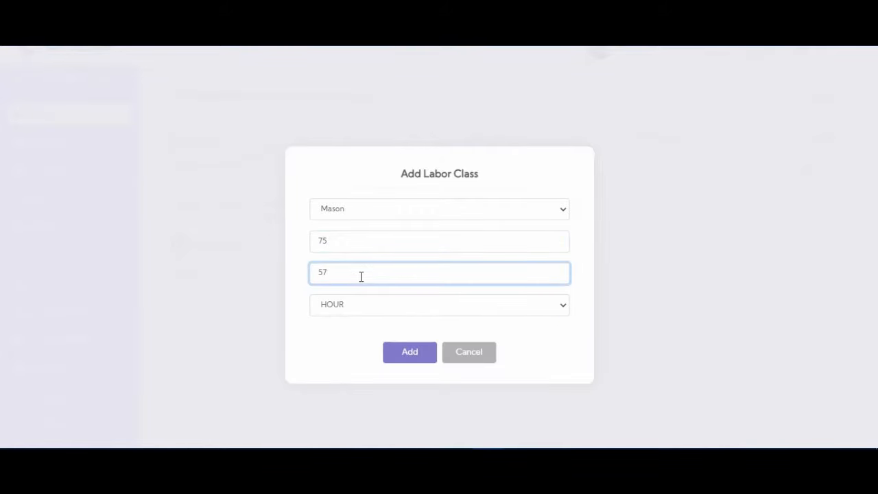
{"action": "left_click", "coordinate": [357, 309]}
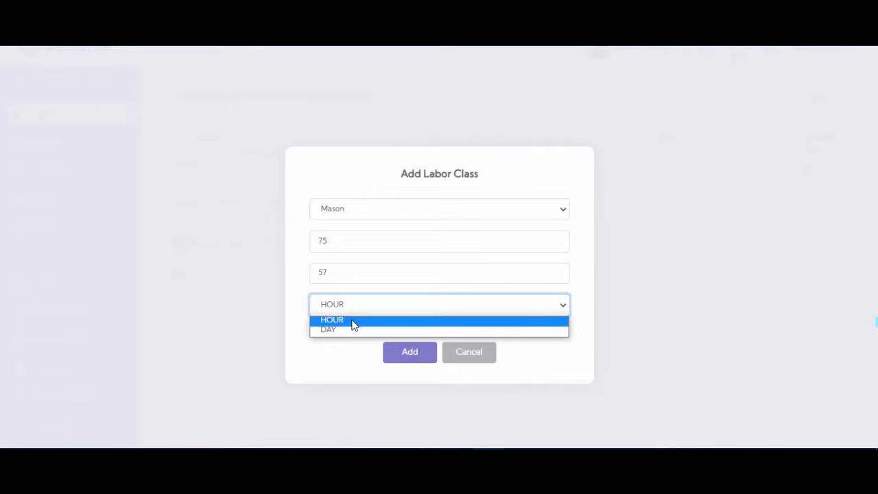
{"action": "left_click", "coordinate": [352, 321]}
{"action": "left_click", "coordinate": [409, 353]}
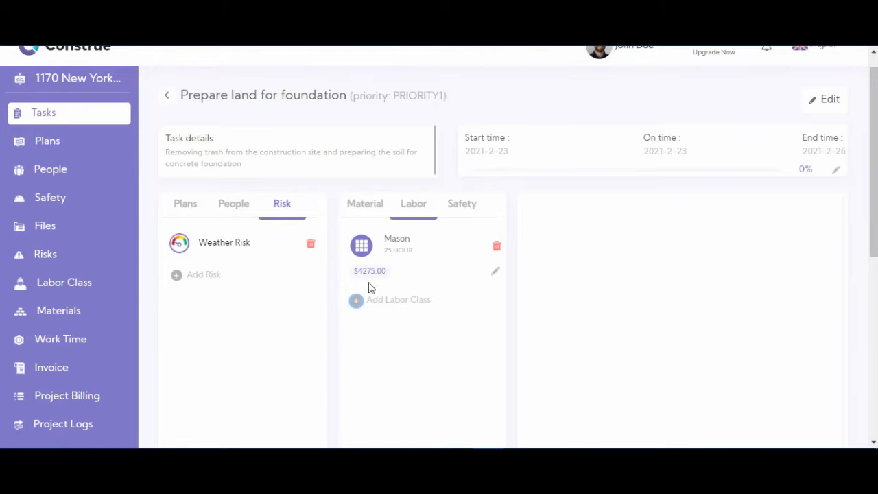
- Set the Mason labor entry's final price to 3800
{"action": "left_click", "coordinate": [494, 275]}
{"action": "left_click", "coordinate": [405, 335]}
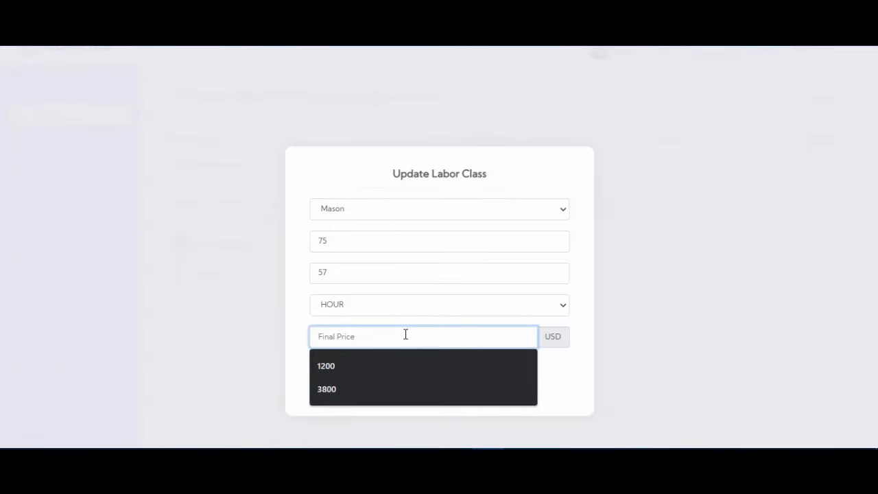
{"action": "type", "text": "3800"}
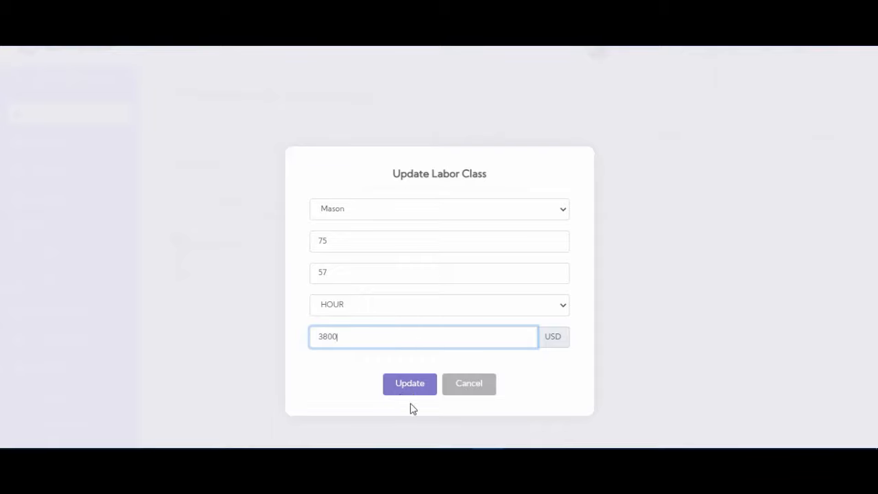
{"action": "left_click", "coordinate": [412, 390]}
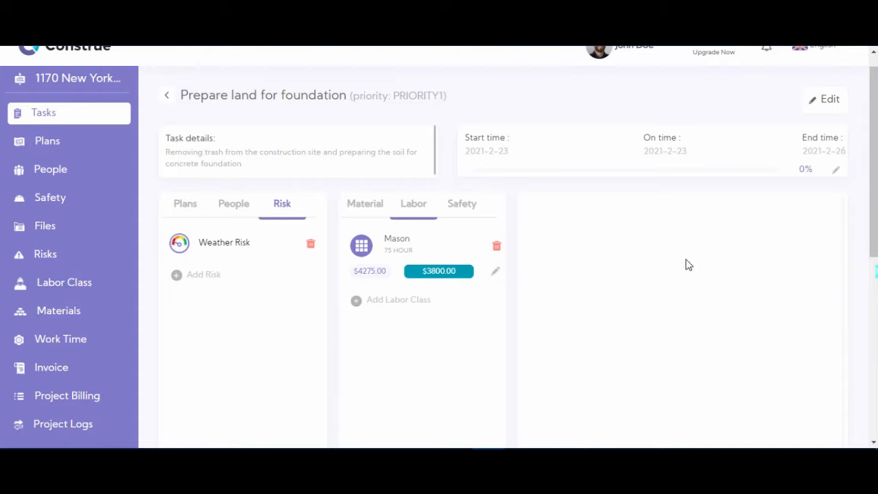
- Post 'We will start the job on Monday, please be on time for the first day' in the task chat
{"action": "left_click_drag", "start_coordinate": [872, 182], "coordinate": [869, 288]}
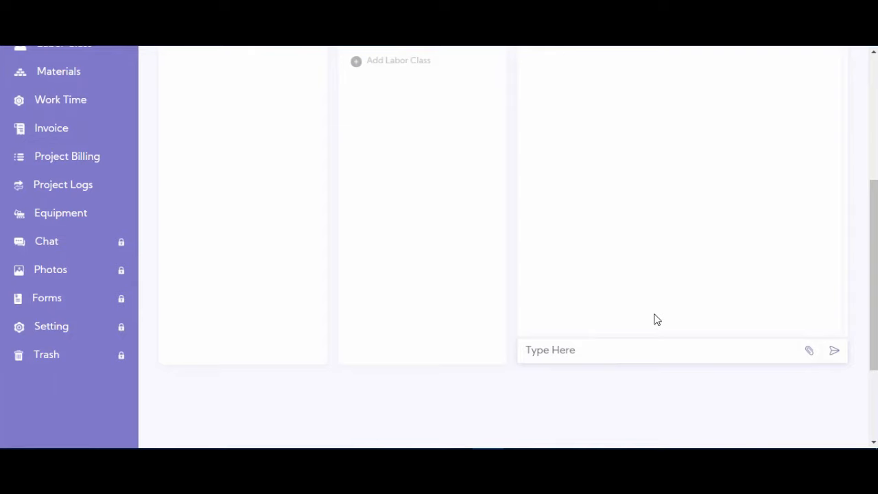
{"action": "left_click", "coordinate": [592, 359]}
{"action": "type", "text": "We will start the job o"}
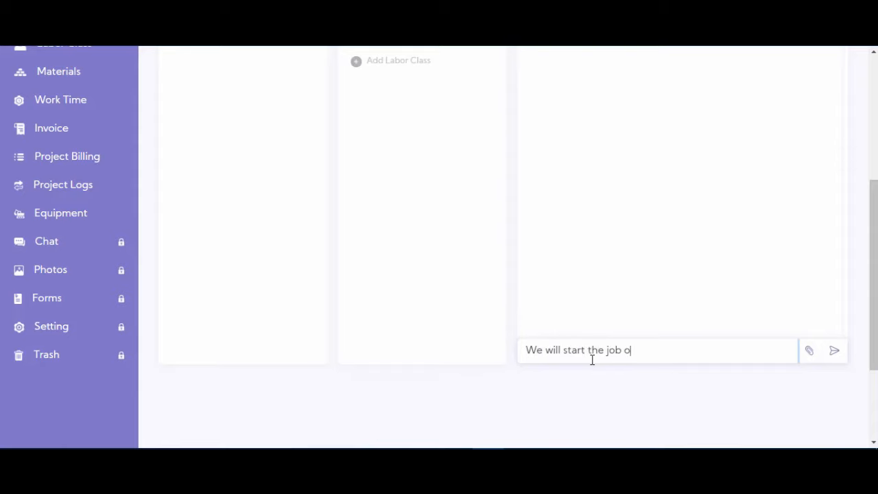
{"action": "type", "text": "n Monday, plea"}
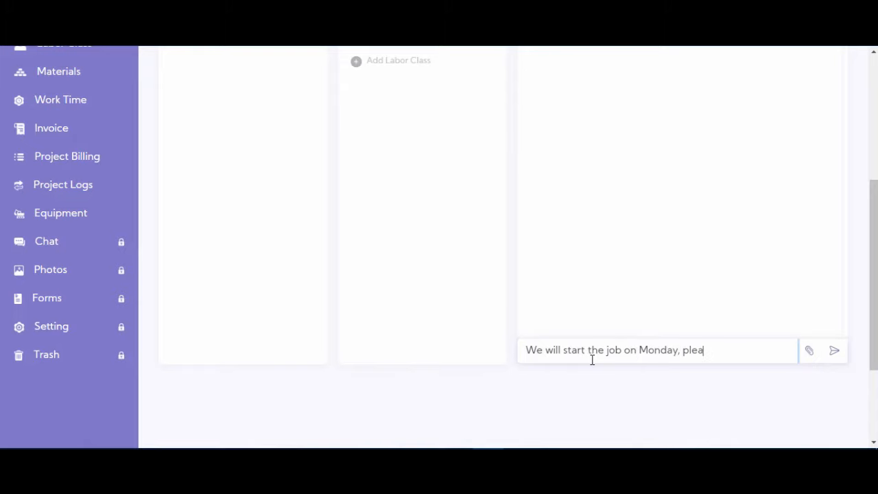
{"action": "type", "text": "se be on time for the first day"}
{"action": "key", "text": "Return"}
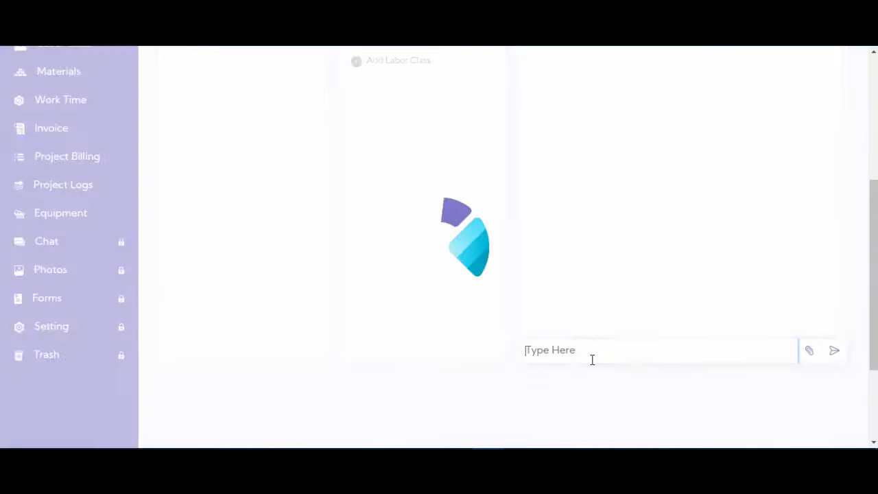
{"action": "scroll", "coordinate": [675, 307], "scroll_direction": "up", "scroll_amount": 4}
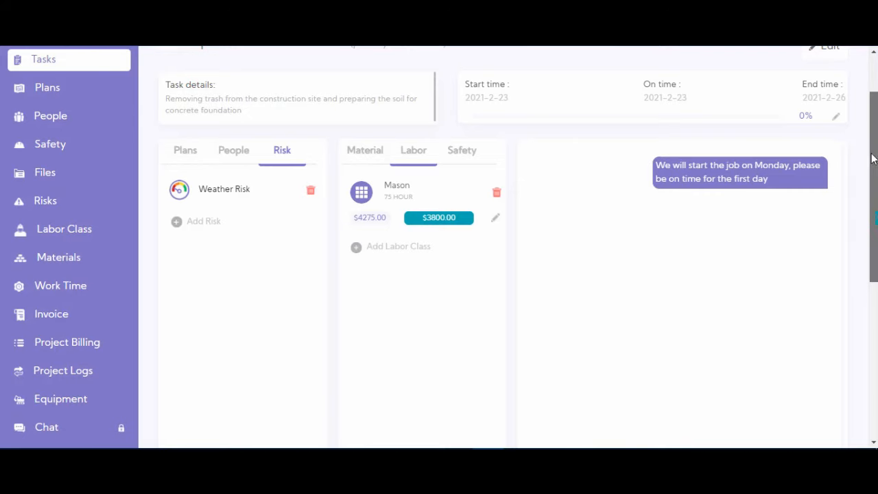
{"action": "scroll", "coordinate": [873, 113], "scroll_direction": "up", "scroll_amount": 1}
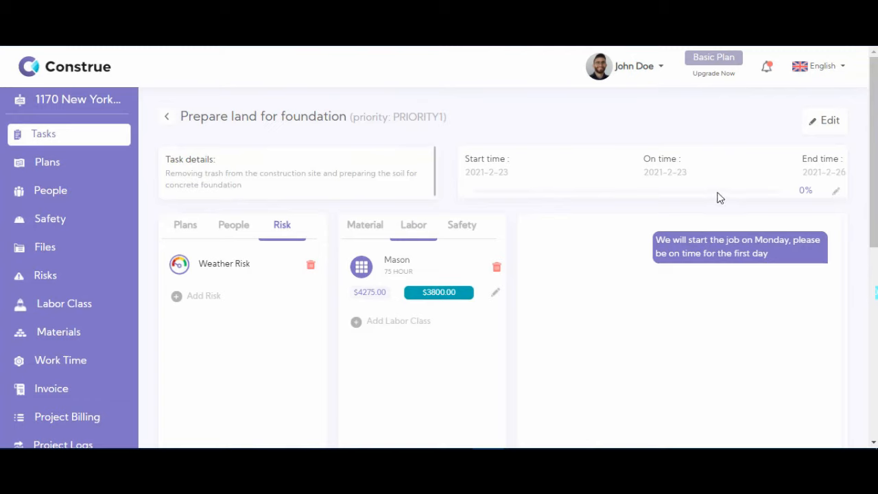
- Change the task progress from 0% to 50%, then review its Material and Plans tabs
{"action": "left_click", "coordinate": [836, 194]}
{"action": "type", "text": "50"}
{"action": "left_click", "coordinate": [835, 191]}
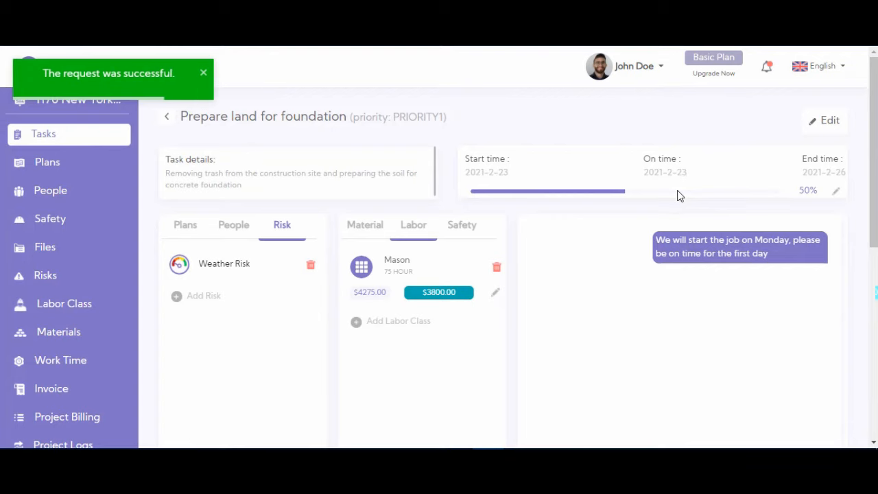
{"action": "mouse_move", "coordinate": [873, 179]}
{"action": "left_mouse_down"}
{"action": "mouse_move", "coordinate": [873, 370]}
{"action": "mouse_move", "coordinate": [873, 180]}
{"action": "left_mouse_up"}
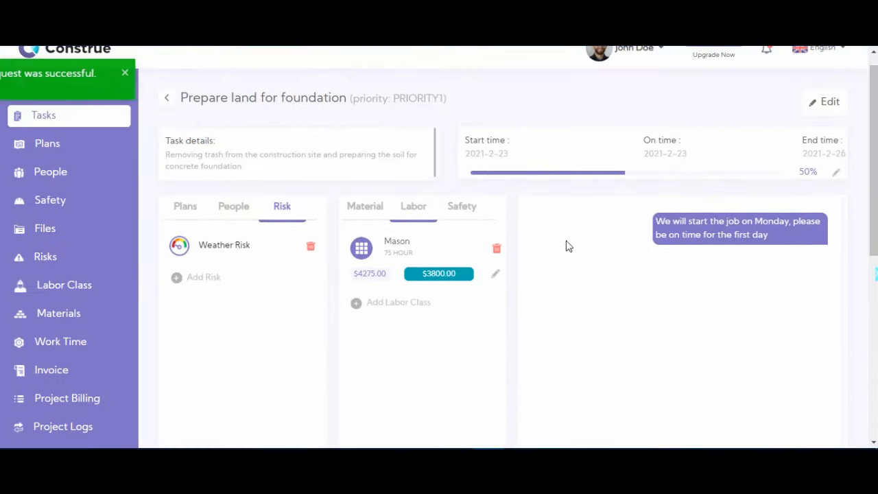
{"action": "left_click", "coordinate": [359, 207]}
{"action": "left_click", "coordinate": [180, 217]}
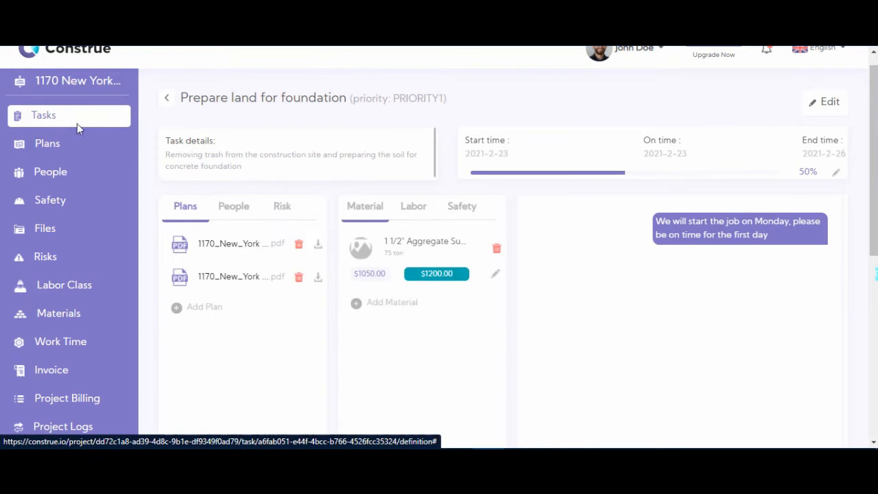
- On the project Tasks list, apply the Priority 3, Due Today, In Progress, then Completed filters
{"action": "left_click", "coordinate": [53, 116]}
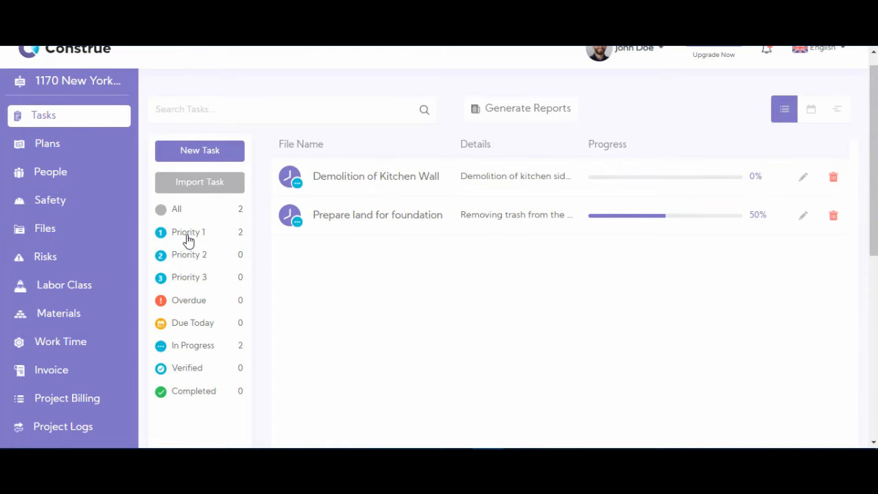
{"action": "left_click", "coordinate": [193, 285]}
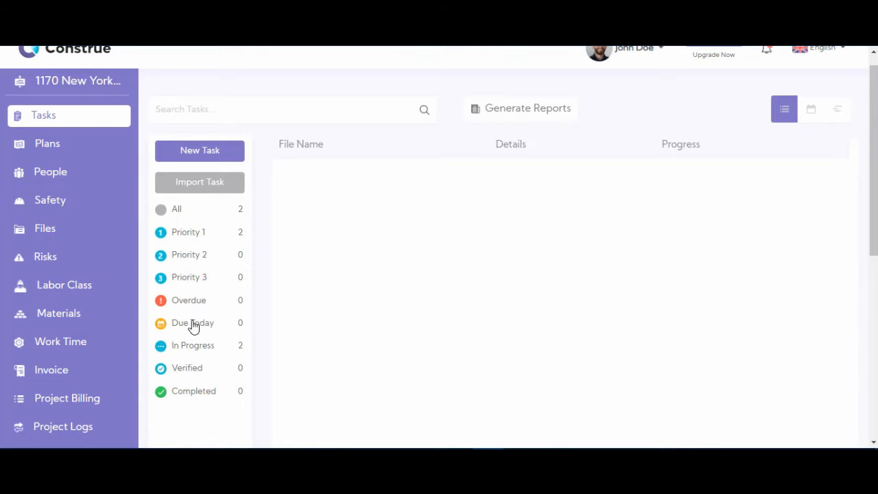
{"action": "left_click", "coordinate": [195, 329]}
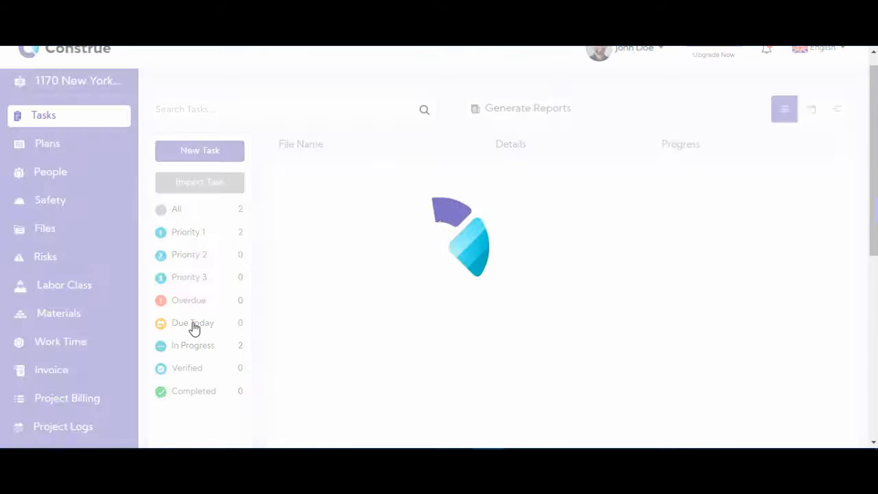
{"action": "left_click", "coordinate": [192, 349]}
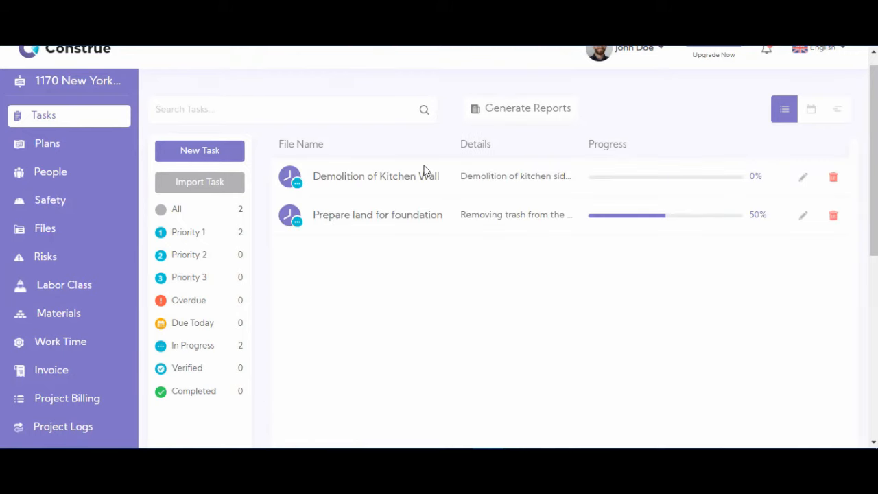
{"action": "left_click", "coordinate": [200, 399]}
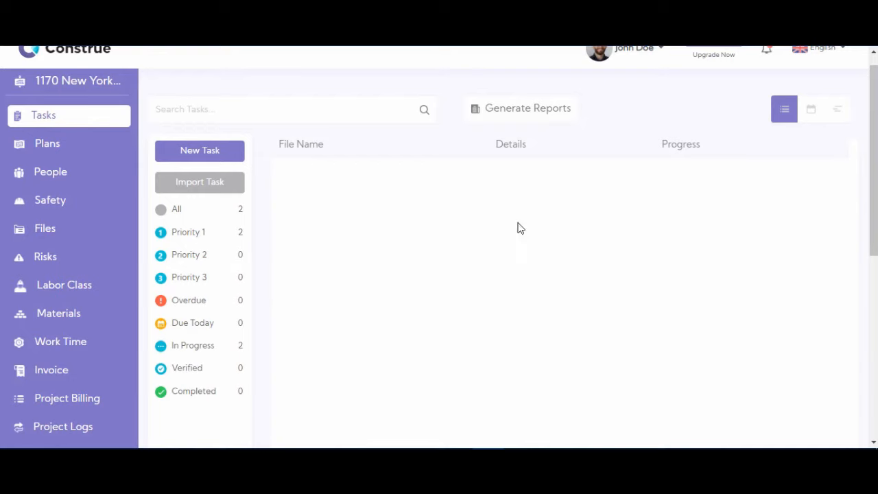
{"action": "scroll", "coordinate": [858, 153], "scroll_direction": "up", "scroll_amount": 2}
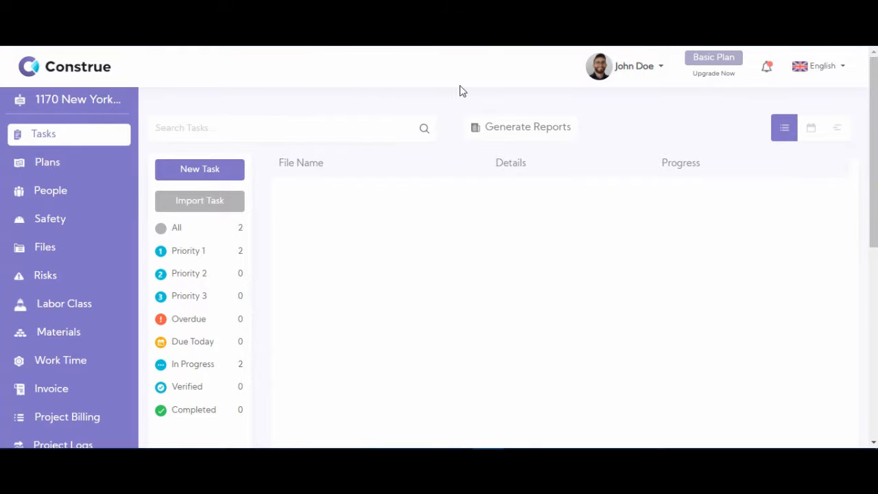